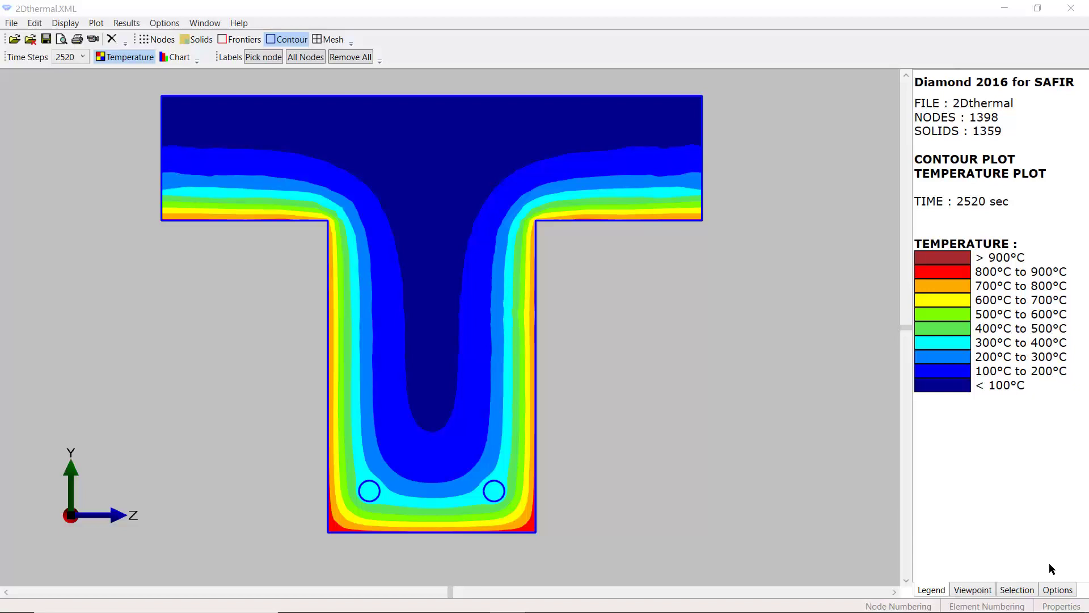
Step: Run gmsafir.py from Documents\GmSAFIR\Current to launch Gmsh with Thermal 2D SAFIR settings
{"action": "mouse_move", "coordinate": [739, 556]}
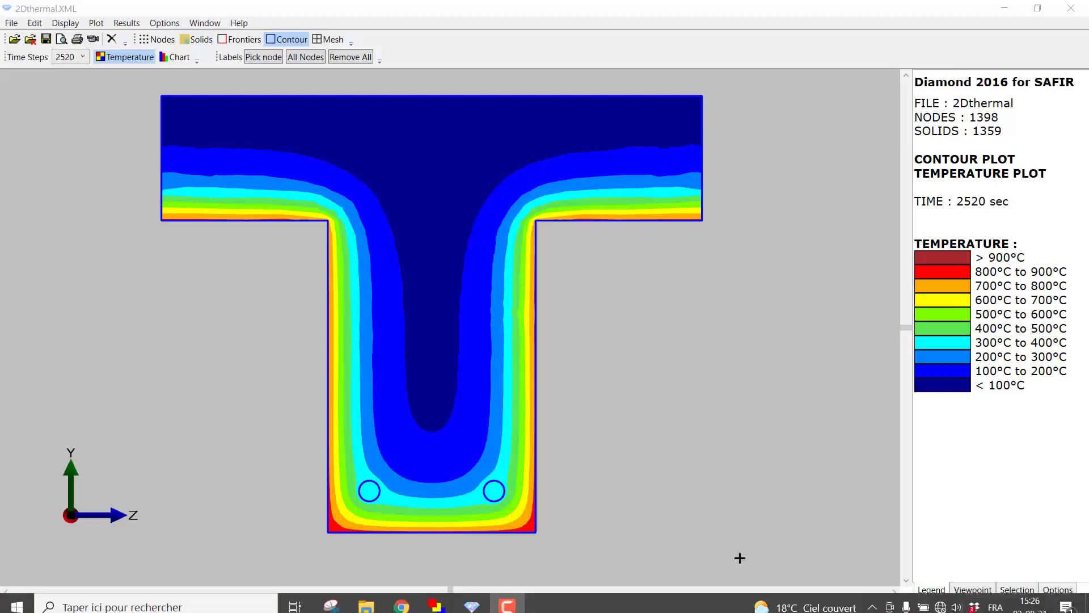
{"action": "left_click", "coordinate": [366, 603]}
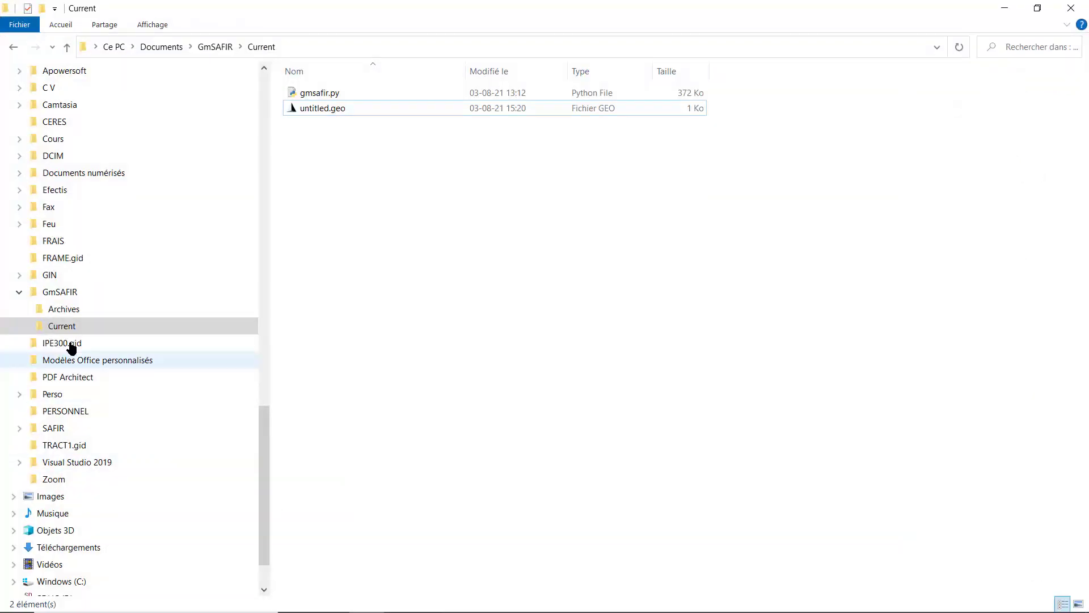
{"action": "left_click", "coordinate": [322, 92]}
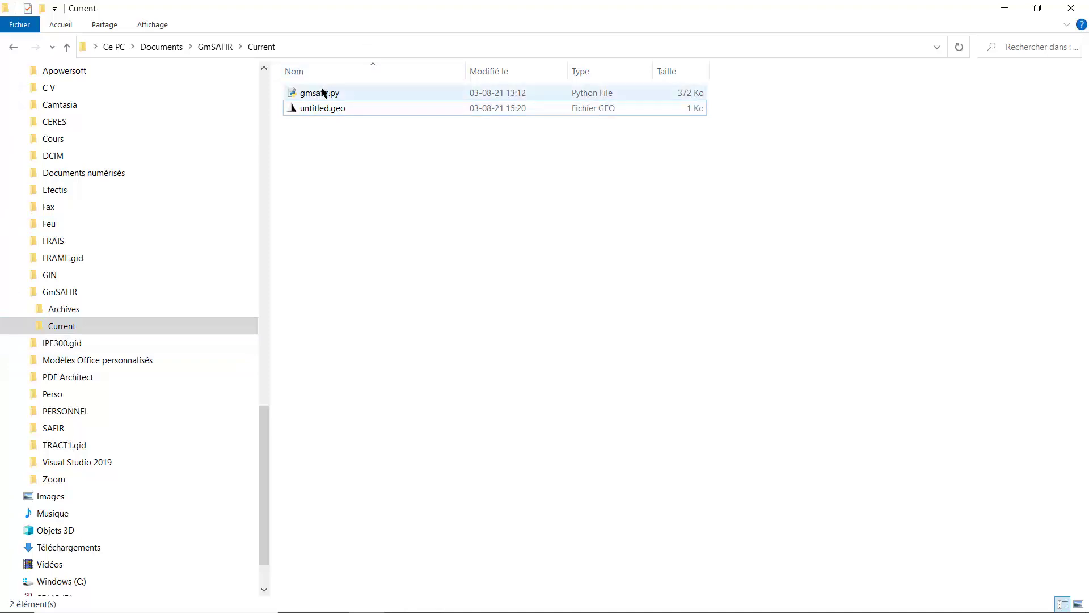
{"action": "double_click", "coordinate": [322, 93]}
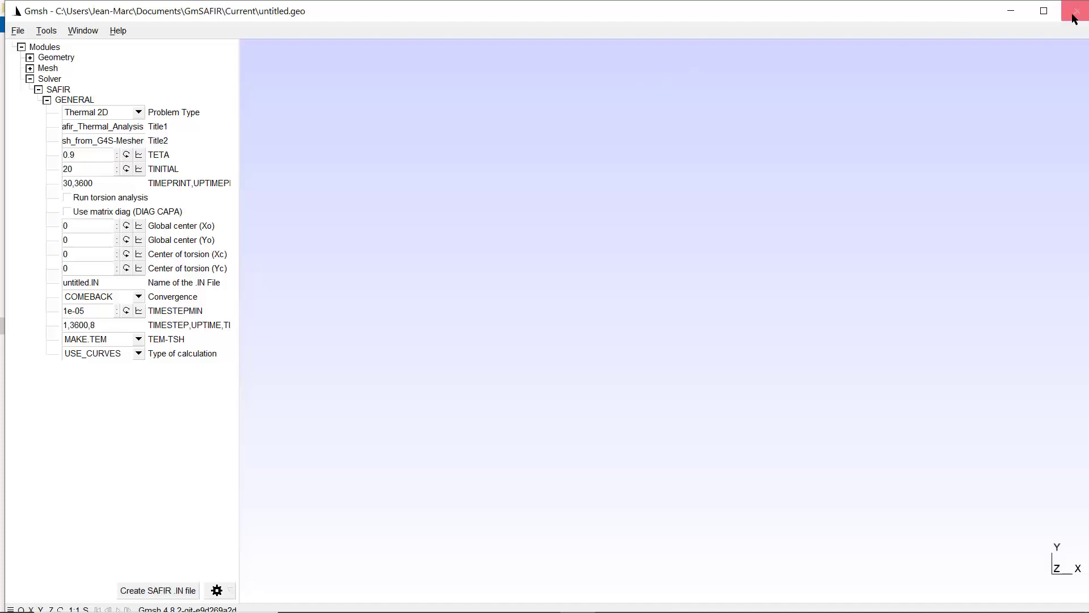
Step: Maximize Gmsh, show the message console, and load the recent 2DThermal.geo model
{"action": "left_click", "coordinate": [1044, 11]}
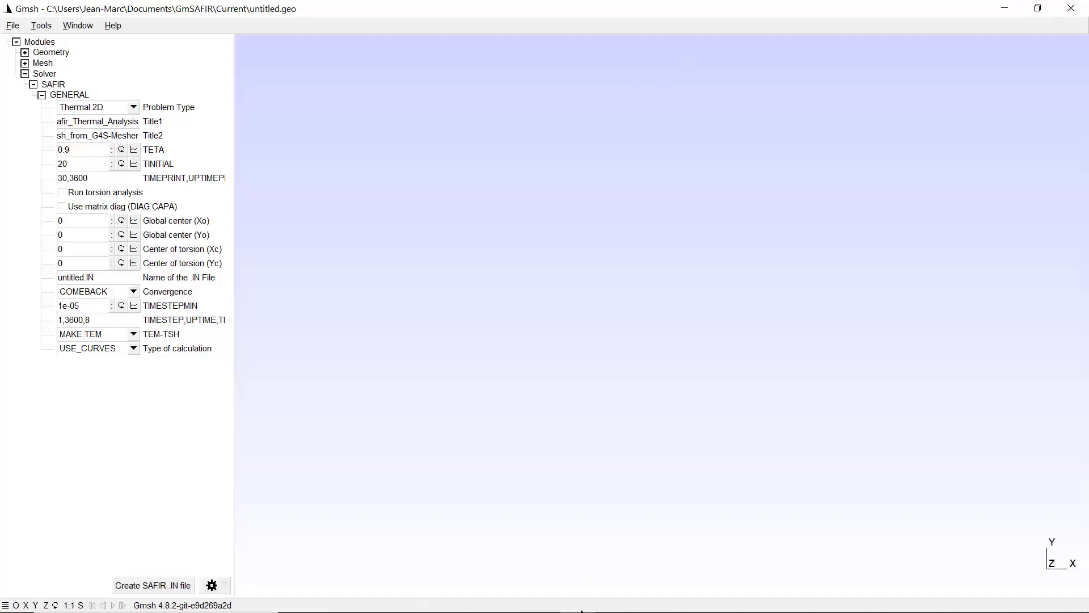
{"action": "left_click_drag", "start_coordinate": [582, 601], "coordinate": [584, 526]}
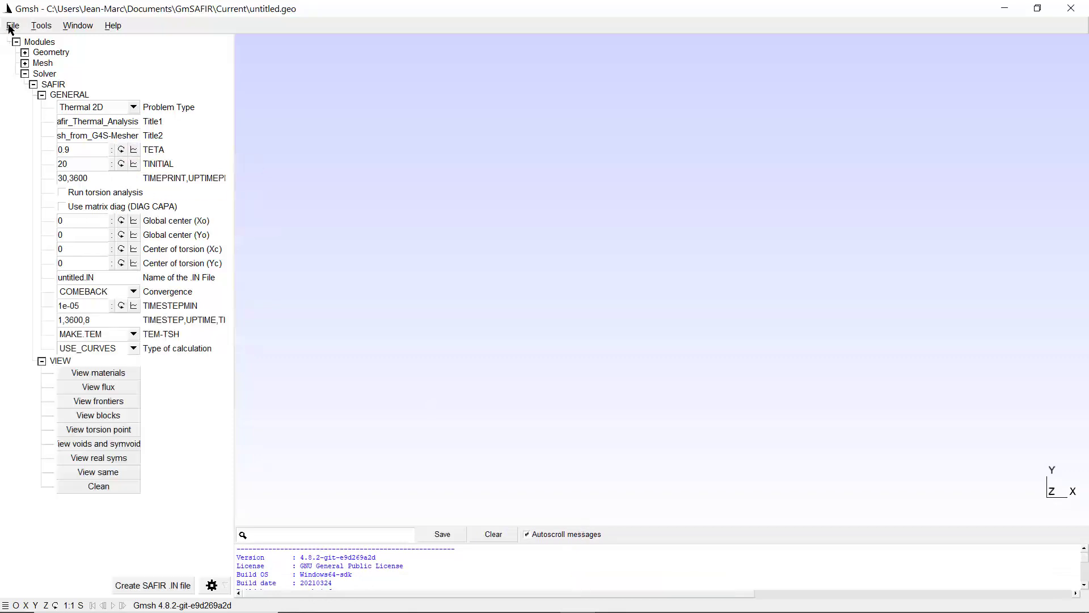
{"action": "left_click", "coordinate": [9, 27]}
{"action": "mouse_move", "coordinate": [51, 64]}
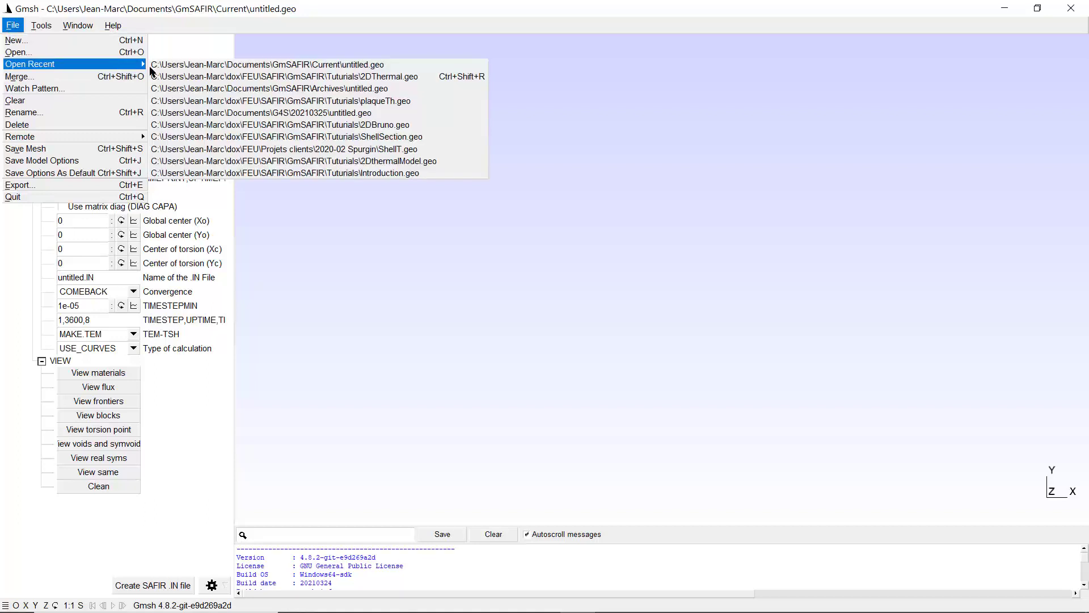
{"action": "left_click", "coordinate": [231, 82]}
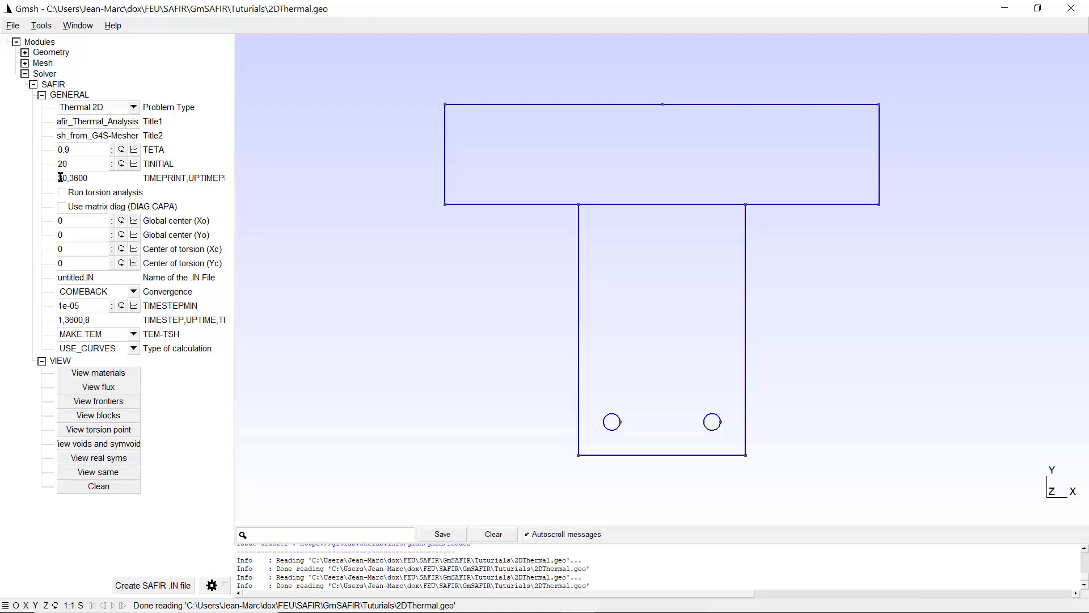
Step: Set TIMEPRINT to 30,900 and enable the DIAG CAPA matrix option
{"action": "left_click", "coordinate": [96, 177]}
{"action": "key", "text": "BackSpace"}
{"action": "key", "text": "BackSpace"}
{"action": "key", "text": "BackSpace"}
Step: Rename the output file from untitled.IN to 2DThermal.IN
{"action": "key", "text": "BackSpace"}
{"action": "type", "text": "900"}
{"action": "left_click", "coordinate": [62, 206]}
{"action": "left_click", "coordinate": [84, 276]}
{"action": "key", "text": "BackSpace"}
{"action": "key", "text": "BackSpace"}
{"action": "key", "text": "BackSpace"}
{"action": "key", "text": "BackSpace"}
{"action": "key", "text": "BackSpace"}
{"action": "key", "text": "BackSpace"}
{"action": "key", "text": "BackSpace"}
{"action": "key", "text": "BackSpace"}
{"action": "type", "text": "2DThermal"}
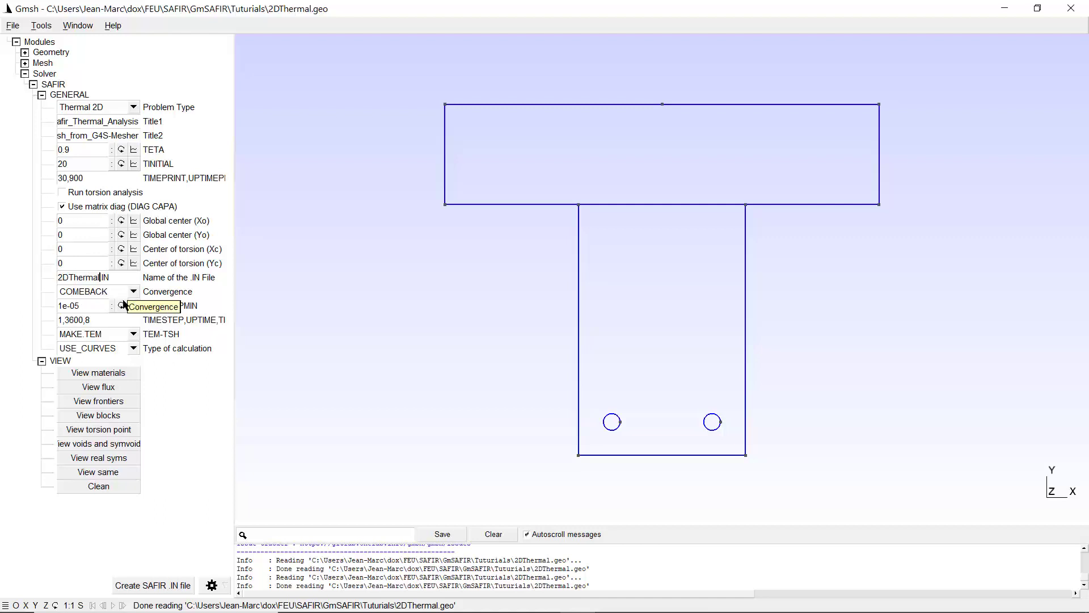
Step: Set TIMESTEPMIN to 1 and TIMESTEP to 10,900,20
{"action": "left_click_drag", "start_coordinate": [98, 306], "coordinate": [49, 302]}
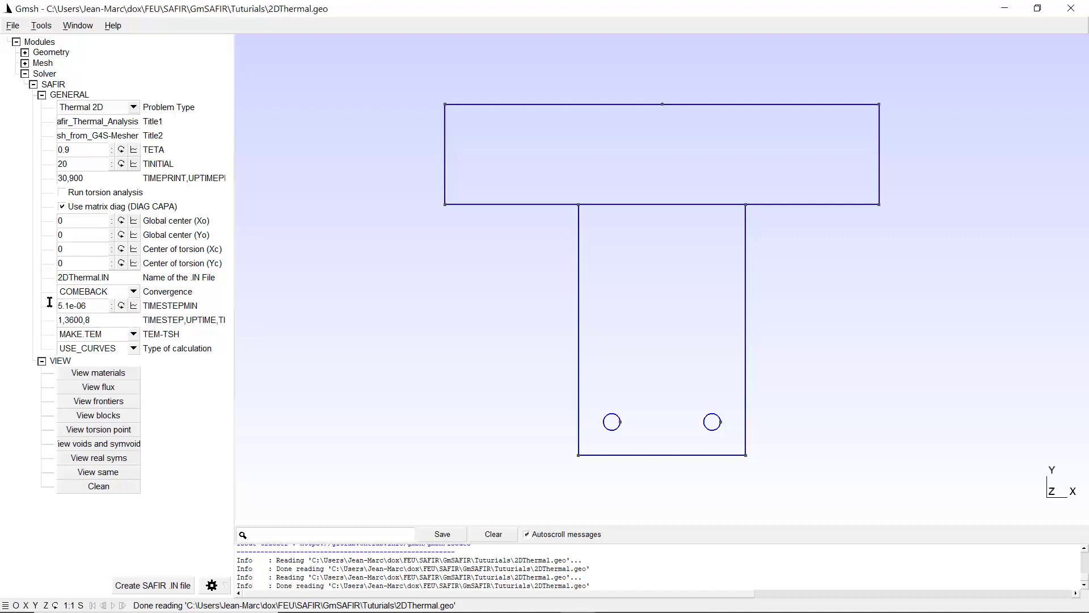
{"action": "type", "text": "0"}
{"action": "key", "text": "BackSpace"}
{"action": "type", "text": "1"}
{"action": "left_click", "coordinate": [61, 320]}
{"action": "type", "text": "0"}
{"action": "left_click", "coordinate": [78, 320]}
{"action": "key", "text": "BackSpace"}
{"action": "key", "text": "BackSpace"}
{"action": "type", "text": "9"}
{"action": "key", "text": "BackSpace"}
{"action": "type", "text": "20"}
Step: Keep TEM-TSH as MAKE.TEM and the calculation type as USE_CURVES
{"action": "left_click", "coordinate": [135, 336]}
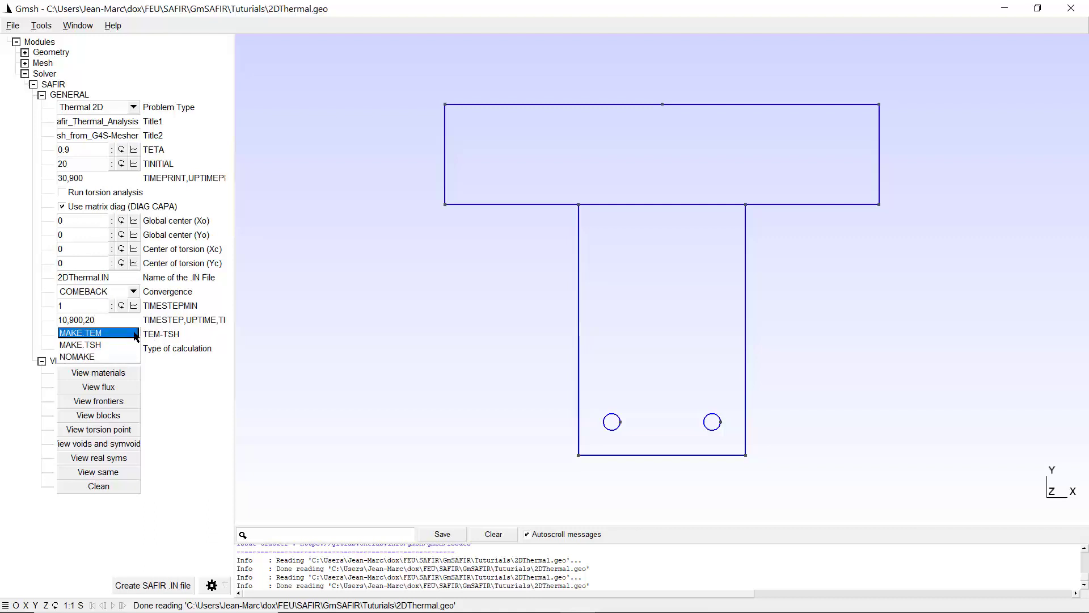
{"action": "left_click", "coordinate": [96, 335]}
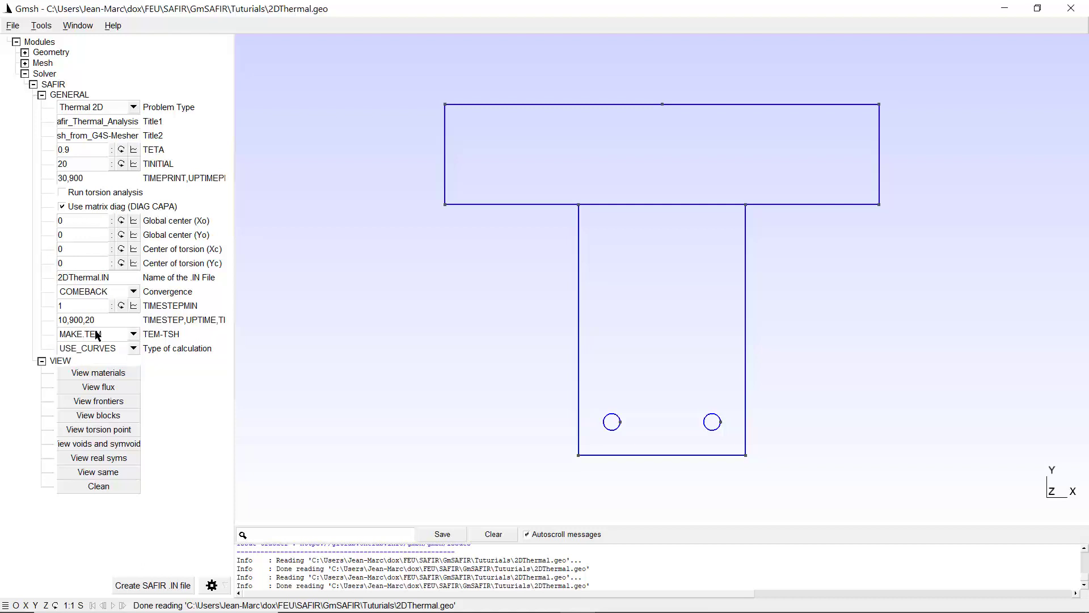
{"action": "left_click", "coordinate": [135, 351]}
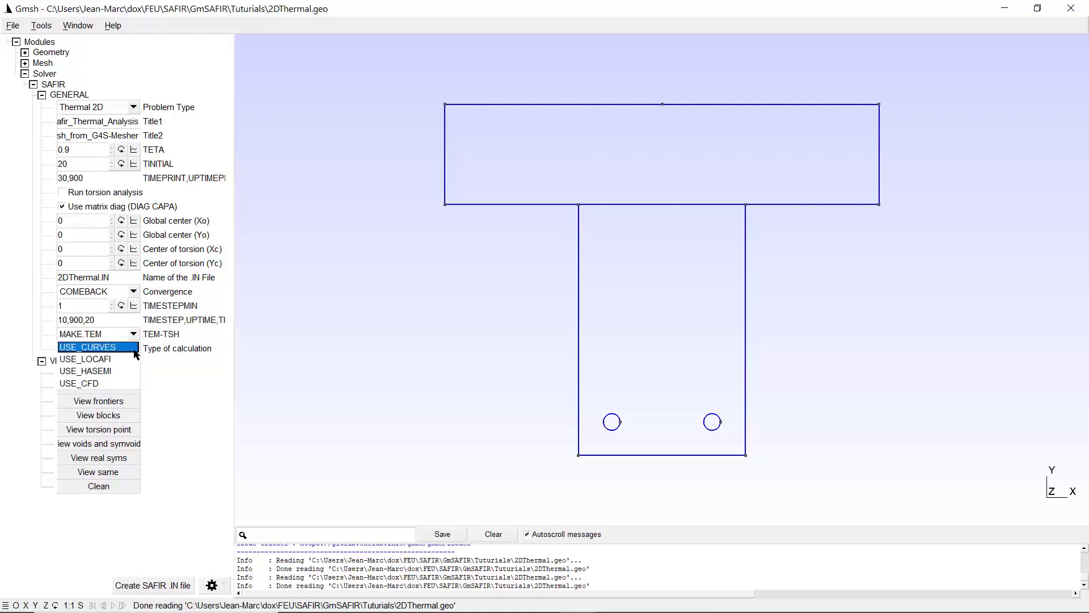
{"action": "left_click", "coordinate": [89, 347]}
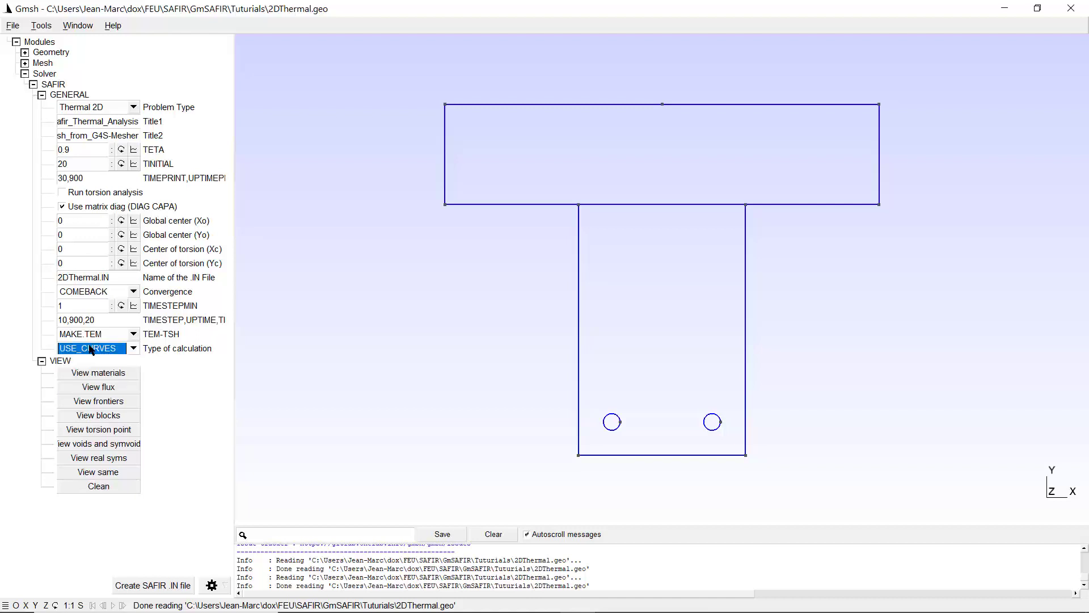
Step: Create physical curve 'unexposed' from the T's two top edge lines, 7 and 8
{"action": "left_click", "coordinate": [25, 53]}
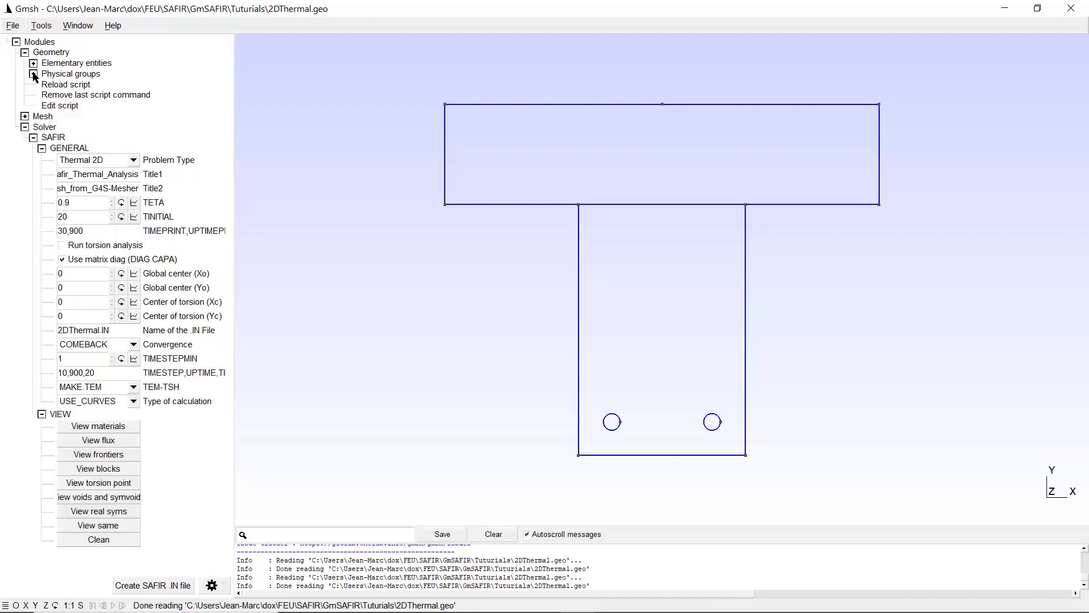
{"action": "left_click", "coordinate": [33, 75]}
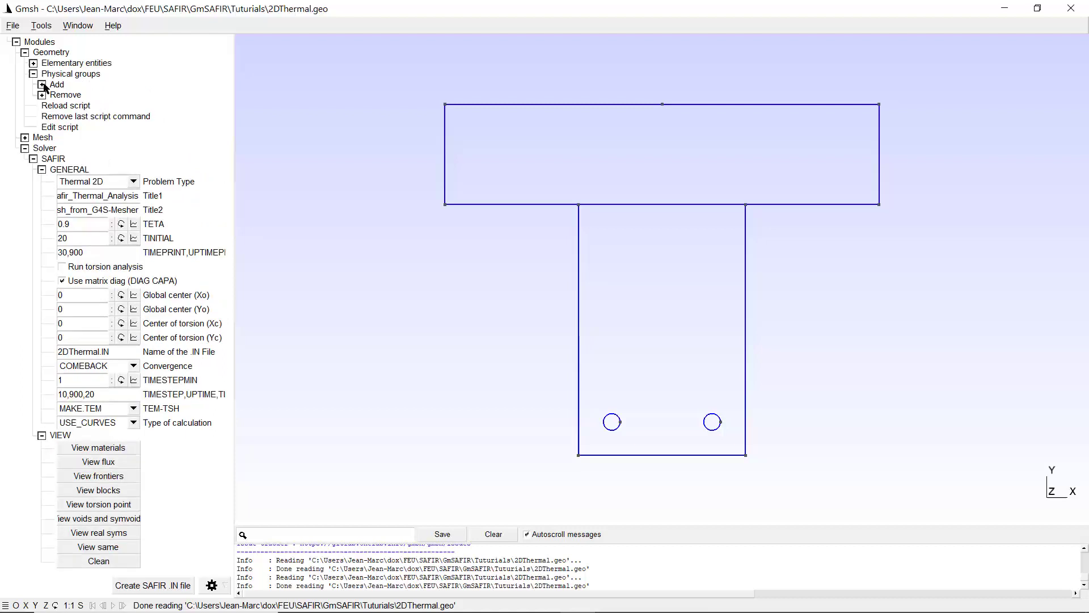
{"action": "left_click", "coordinate": [42, 85]}
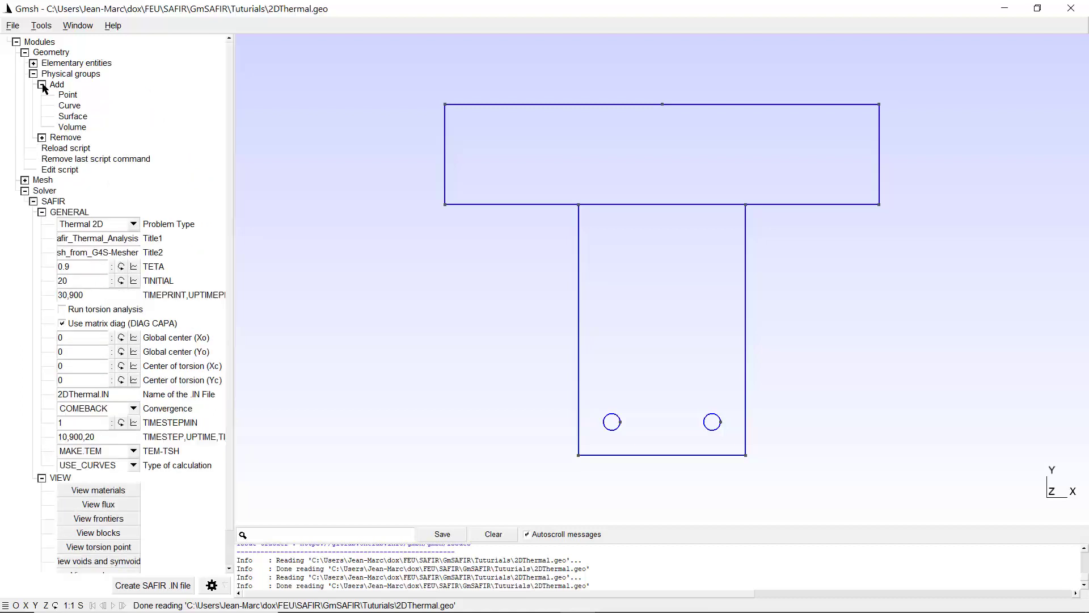
{"action": "left_click", "coordinate": [74, 108]}
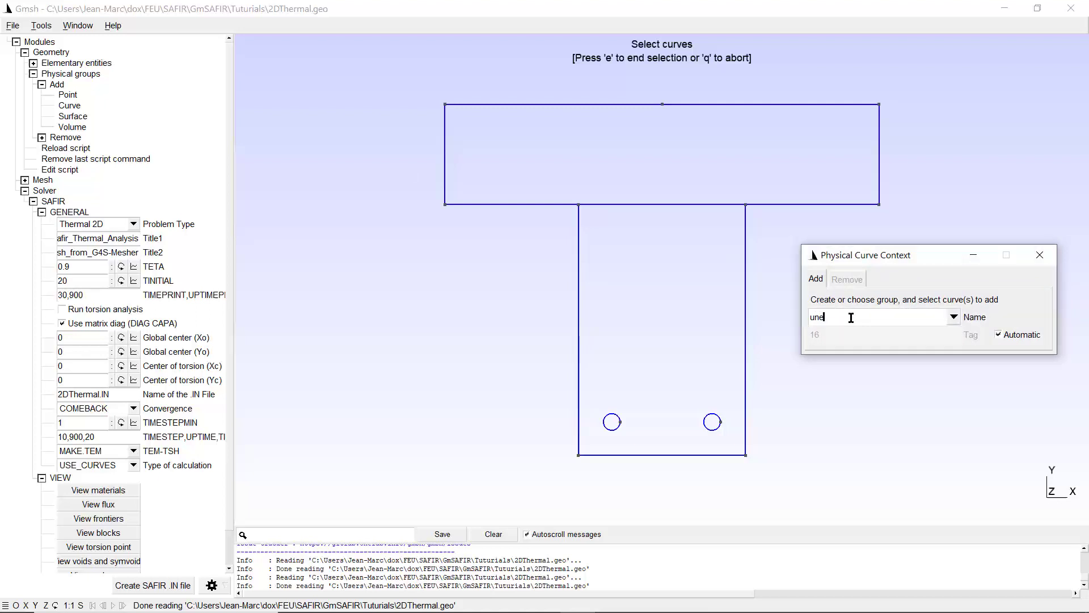
{"action": "type", "text": "posed"}
{"action": "left_click", "coordinate": [549, 104]}
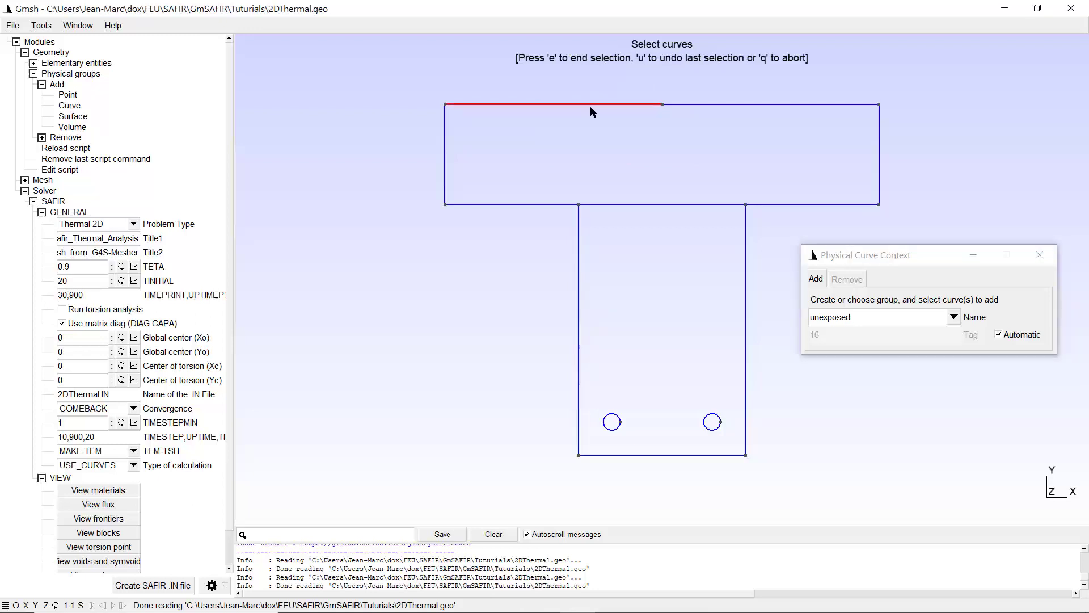
{"action": "left_click", "coordinate": [750, 106]}
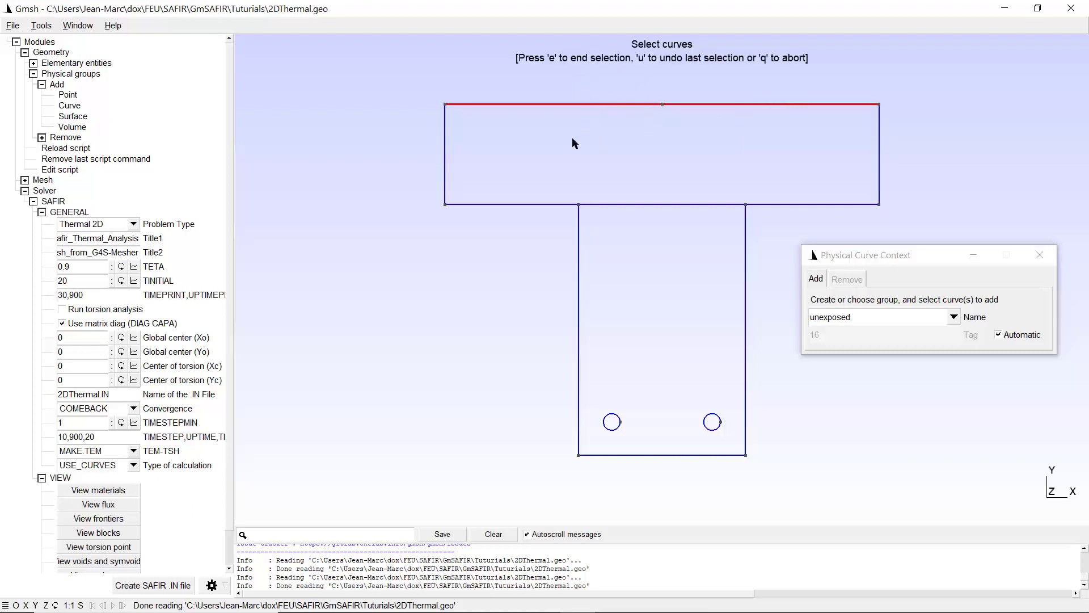
{"action": "key", "text": "e"}
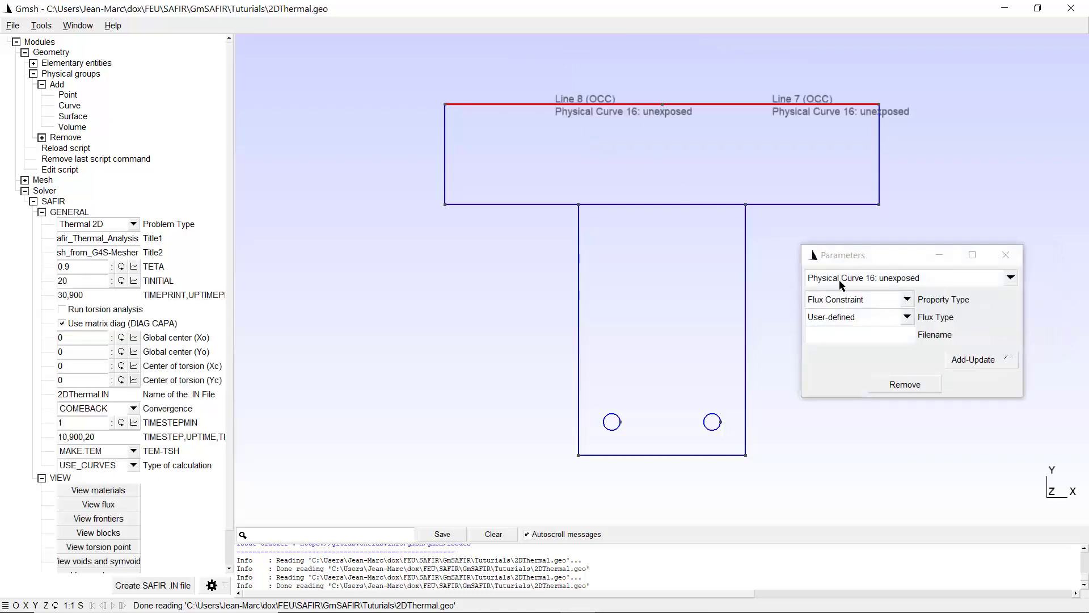
{"action": "left_click", "coordinate": [908, 304]}
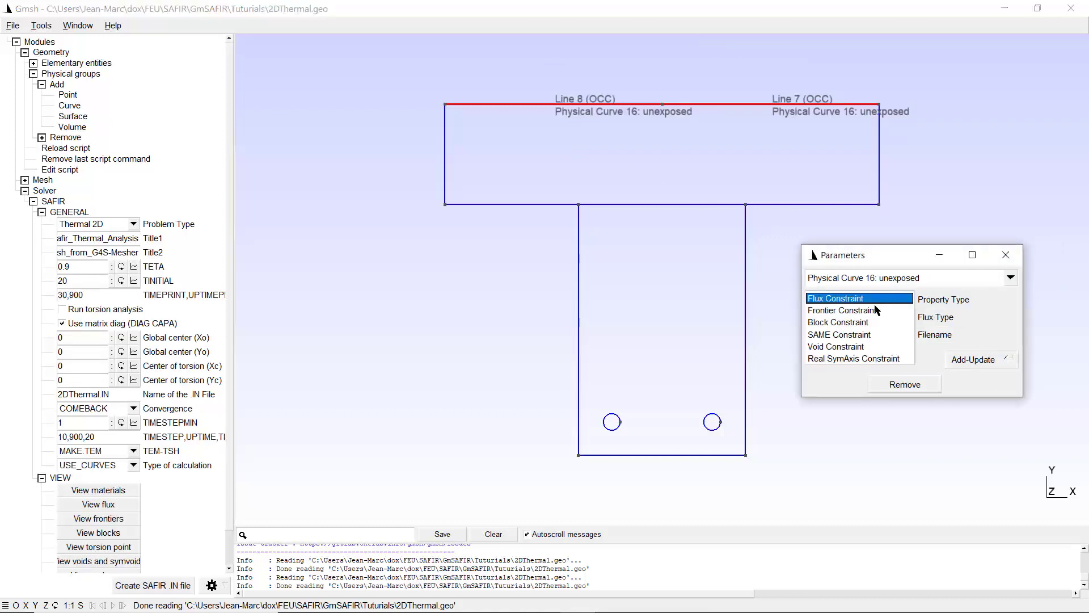
{"action": "left_click", "coordinate": [872, 311]}
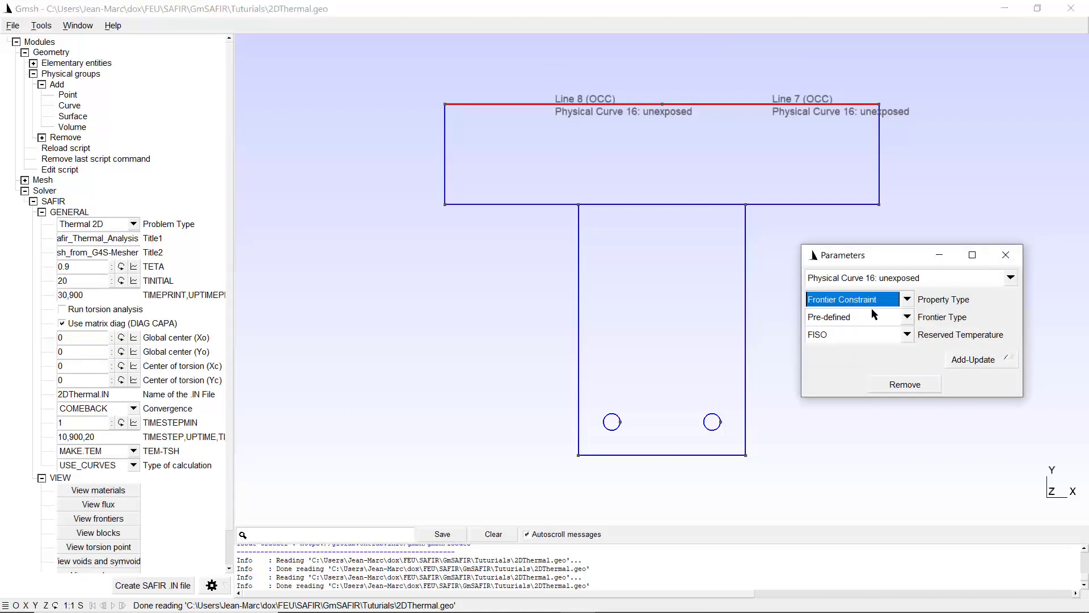
{"action": "left_click", "coordinate": [908, 318]}
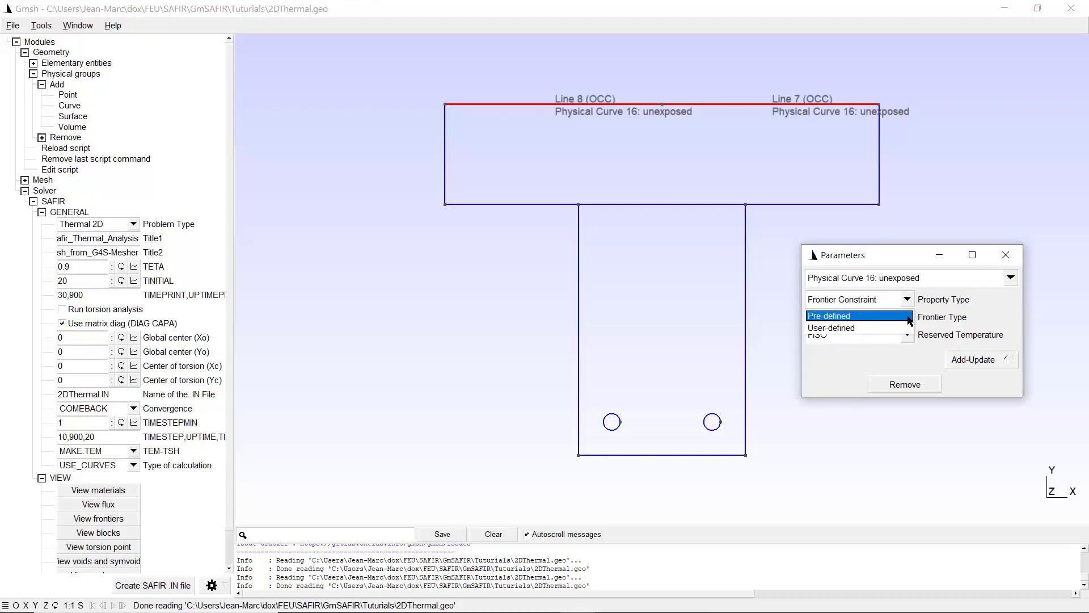
{"action": "left_click", "coordinate": [909, 319]}
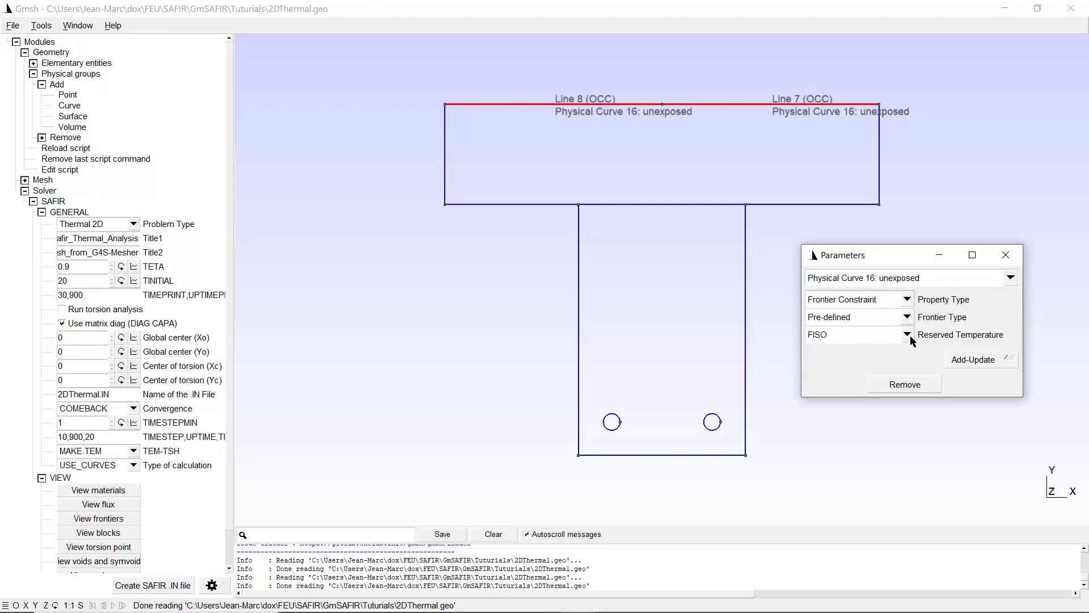
{"action": "left_click", "coordinate": [907, 336]}
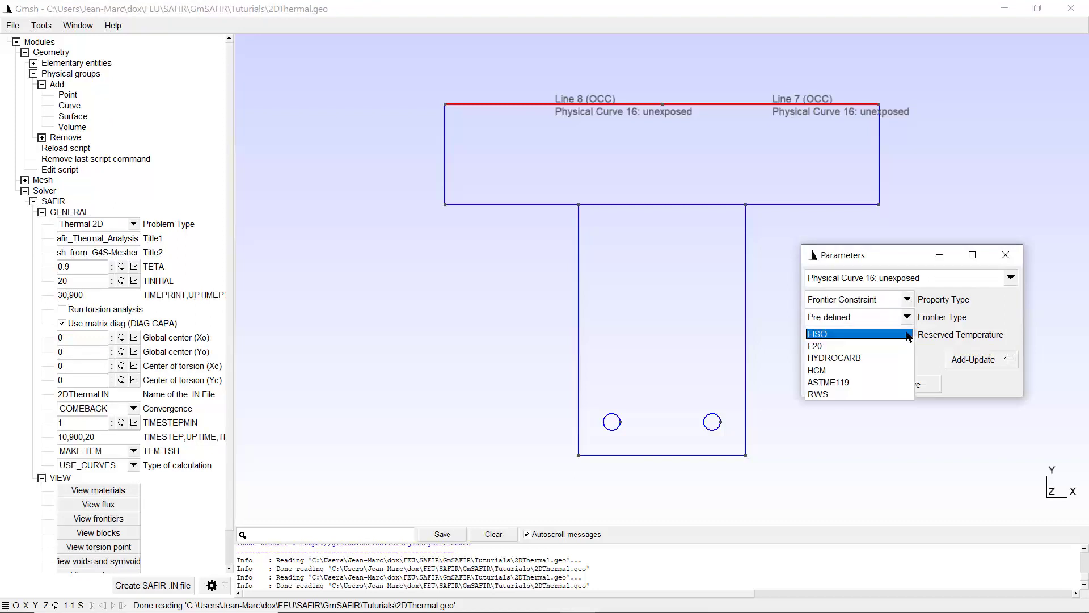
{"action": "left_click", "coordinate": [834, 347]}
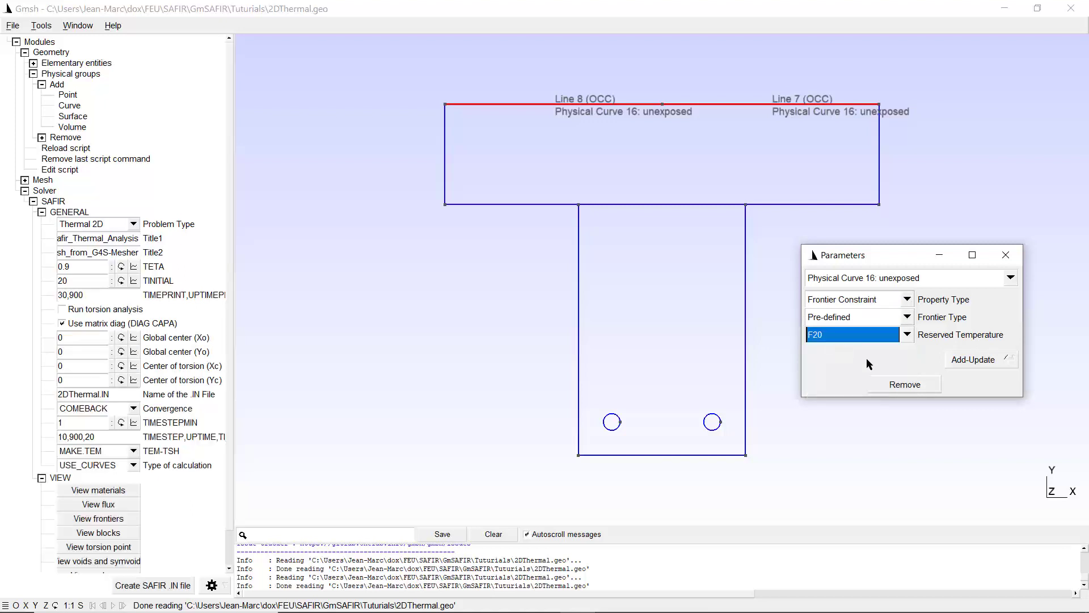
{"action": "left_click", "coordinate": [969, 364]}
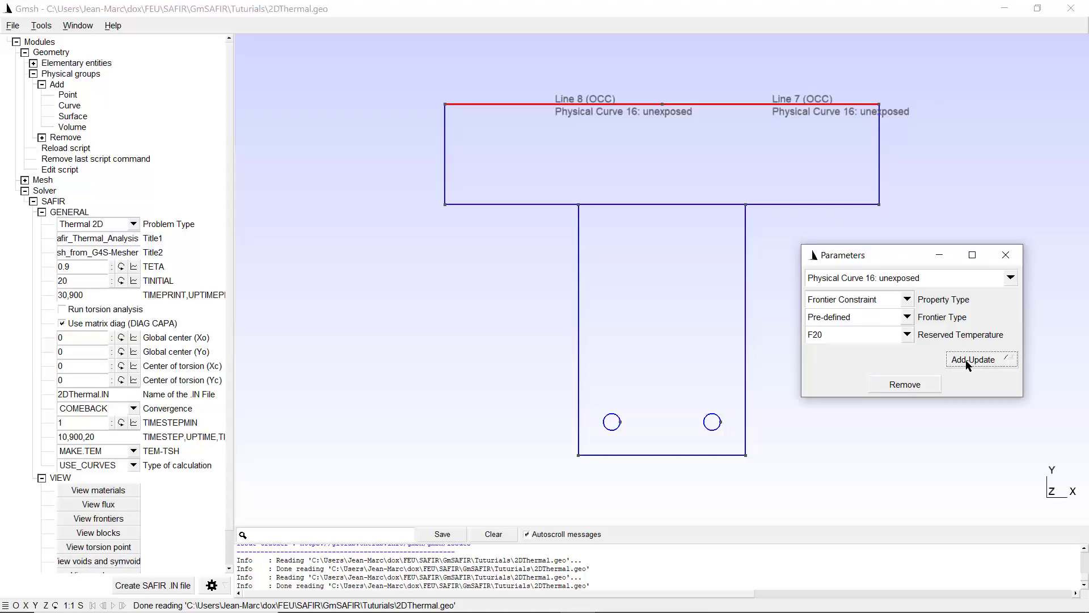
{"action": "left_click", "coordinate": [1007, 256]}
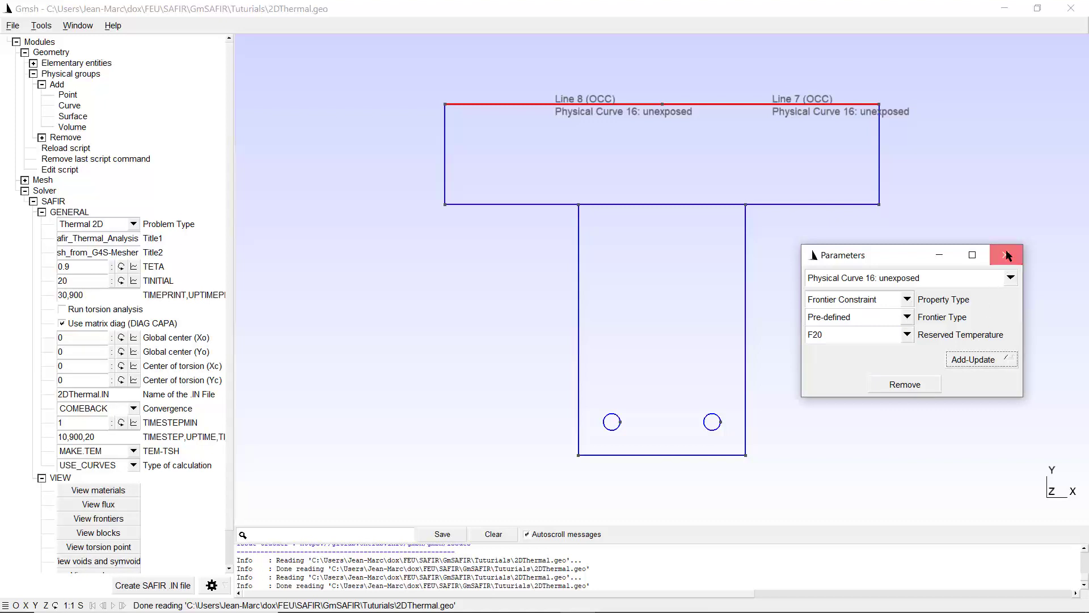
{"action": "left_click", "coordinate": [96, 522]}
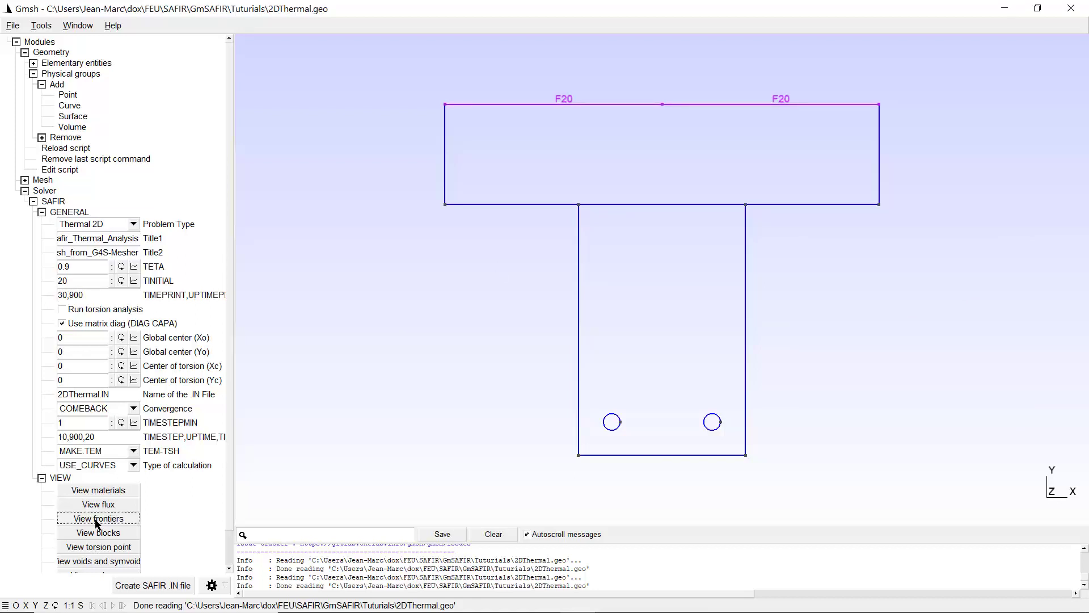
{"action": "scroll", "coordinate": [96, 522], "scroll_direction": "down", "scroll_amount": 3}
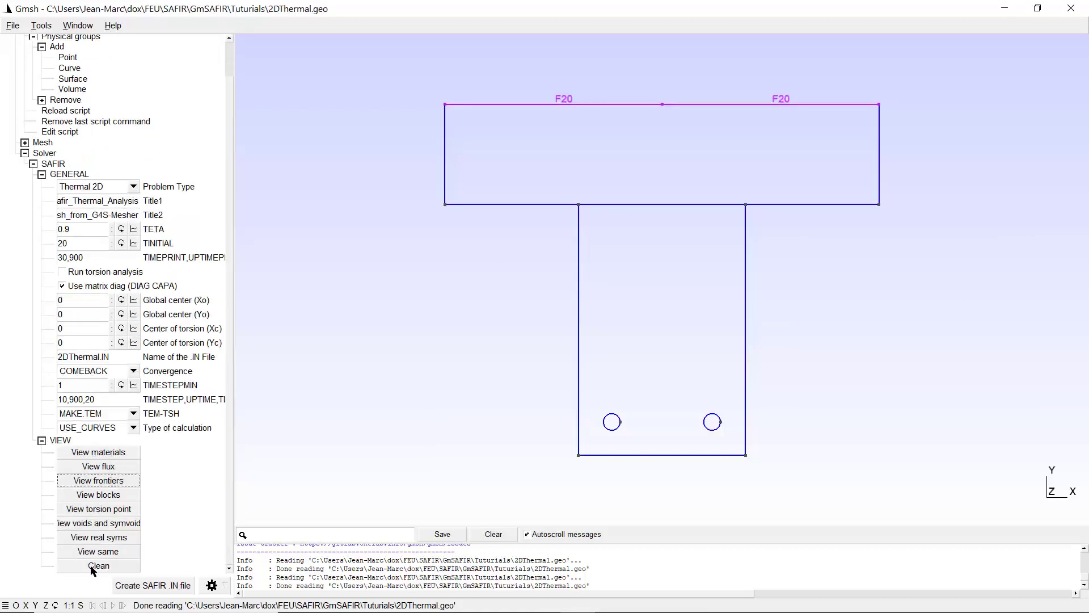
{"action": "left_click", "coordinate": [94, 566]}
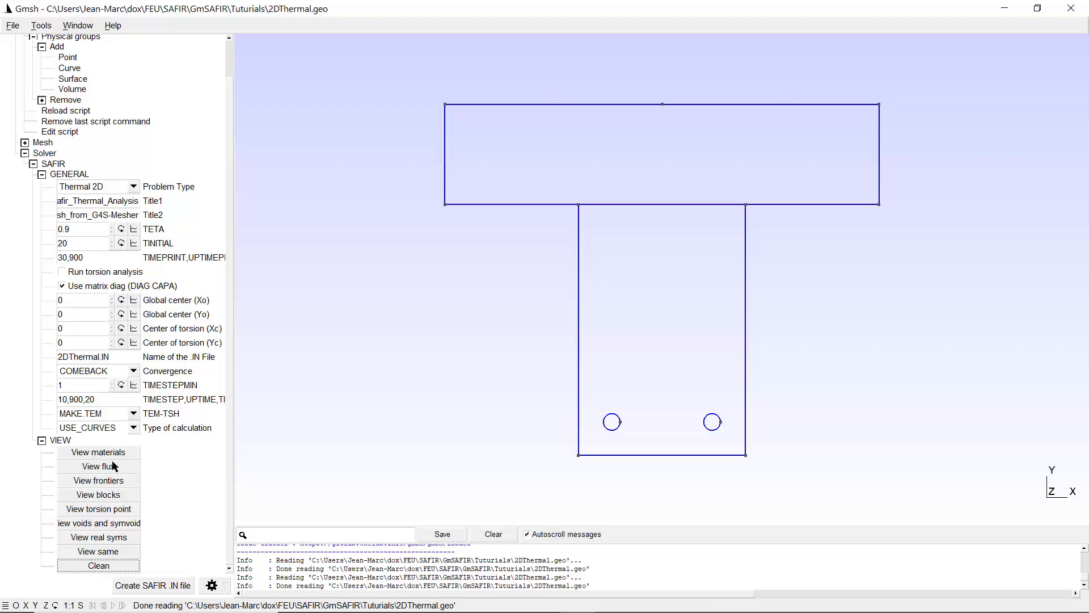
Step: Create physical curve 'exposed' from the flange underside and three web edges
{"action": "left_click", "coordinate": [69, 69]}
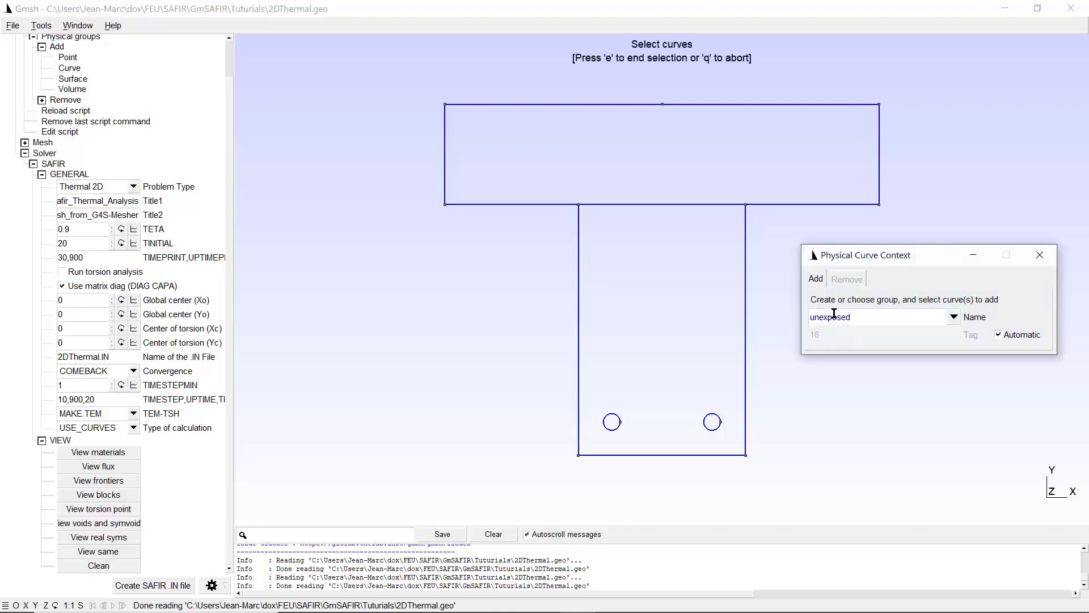
{"action": "left_click_drag", "start_coordinate": [851, 316], "coordinate": [731, 307]}
{"action": "type", "text": "exposed"}
{"action": "left_click", "coordinate": [547, 206]}
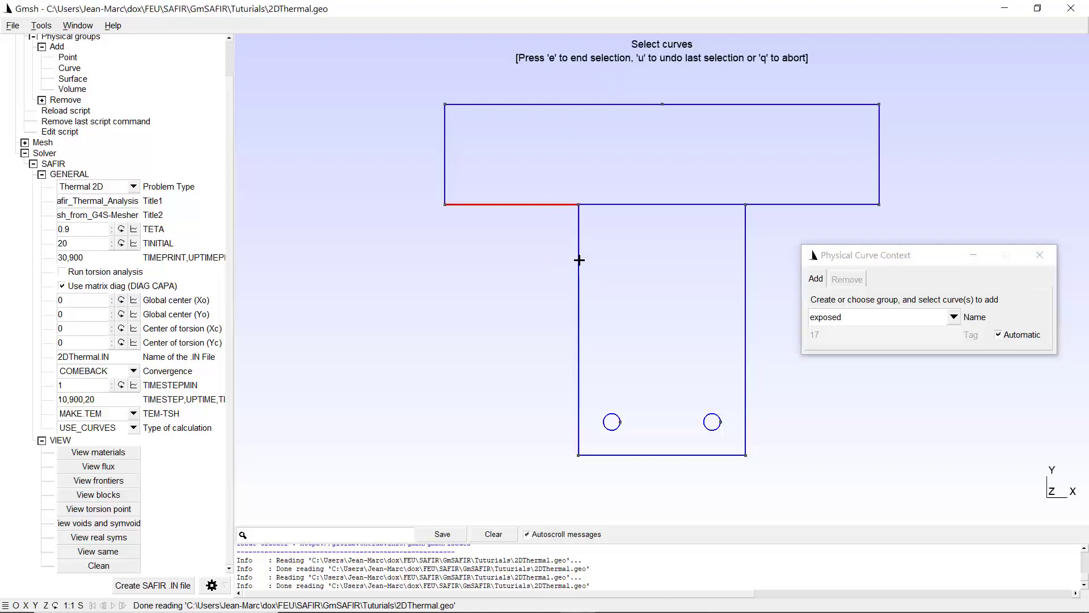
{"action": "left_click", "coordinate": [579, 260]}
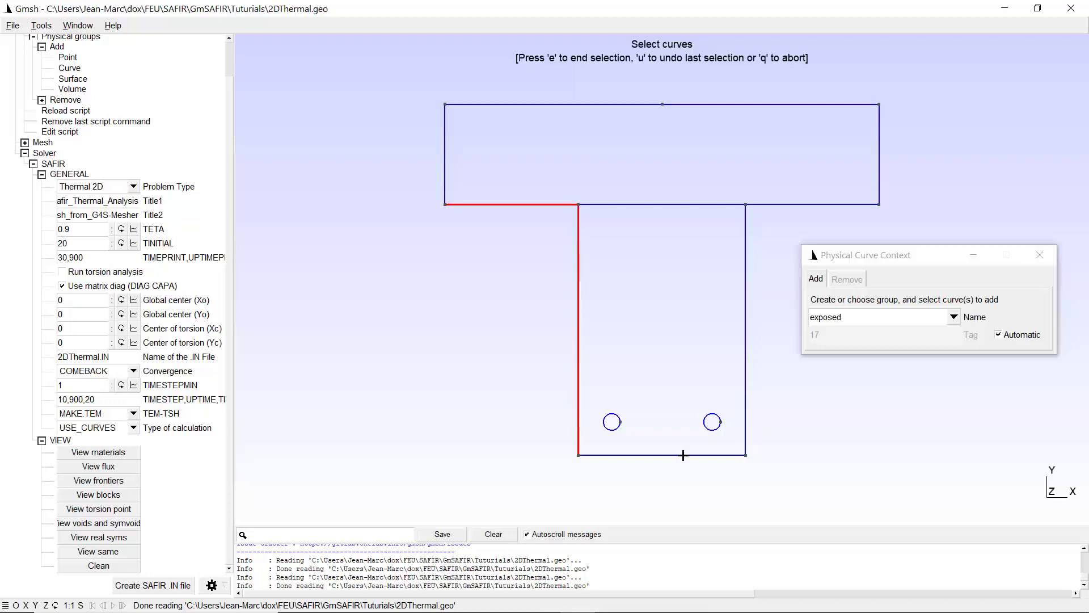
{"action": "left_click", "coordinate": [683, 453]}
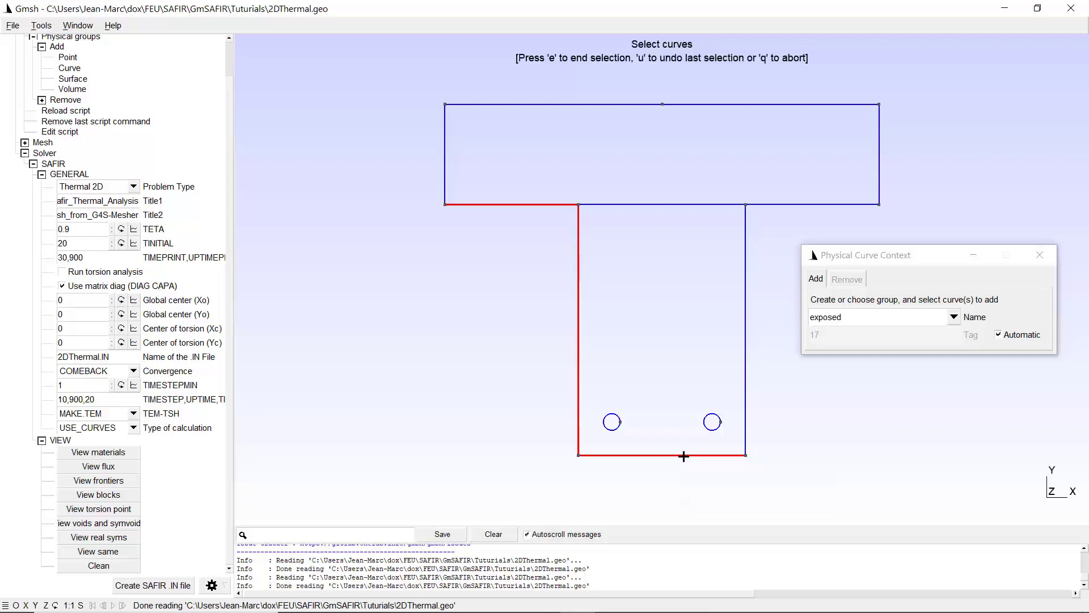
{"action": "left_click", "coordinate": [745, 347]}
{"action": "left_click", "coordinate": [805, 203]}
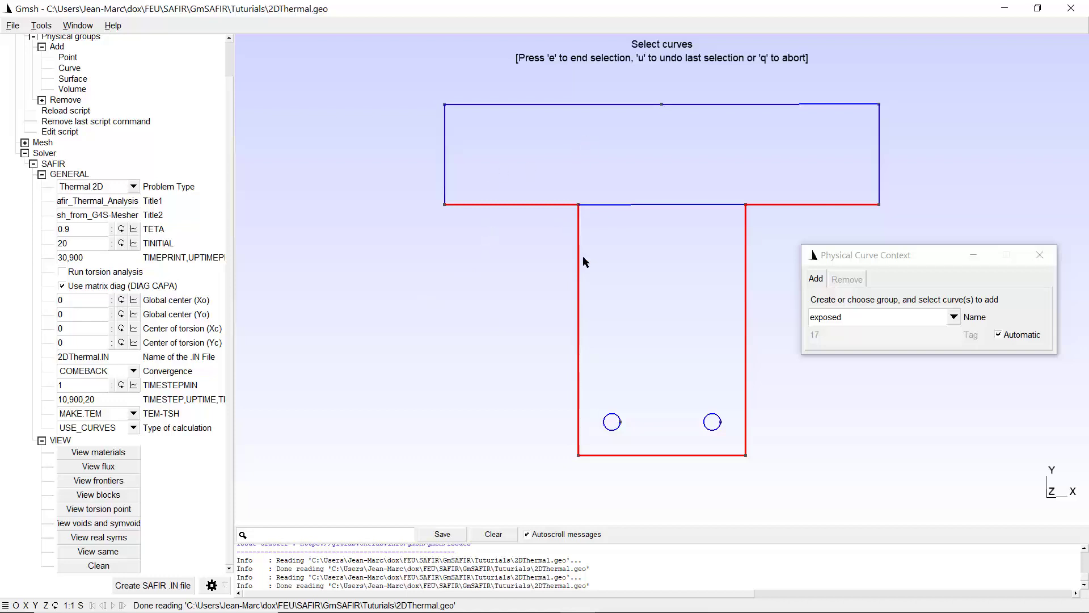
{"action": "key", "text": "e"}
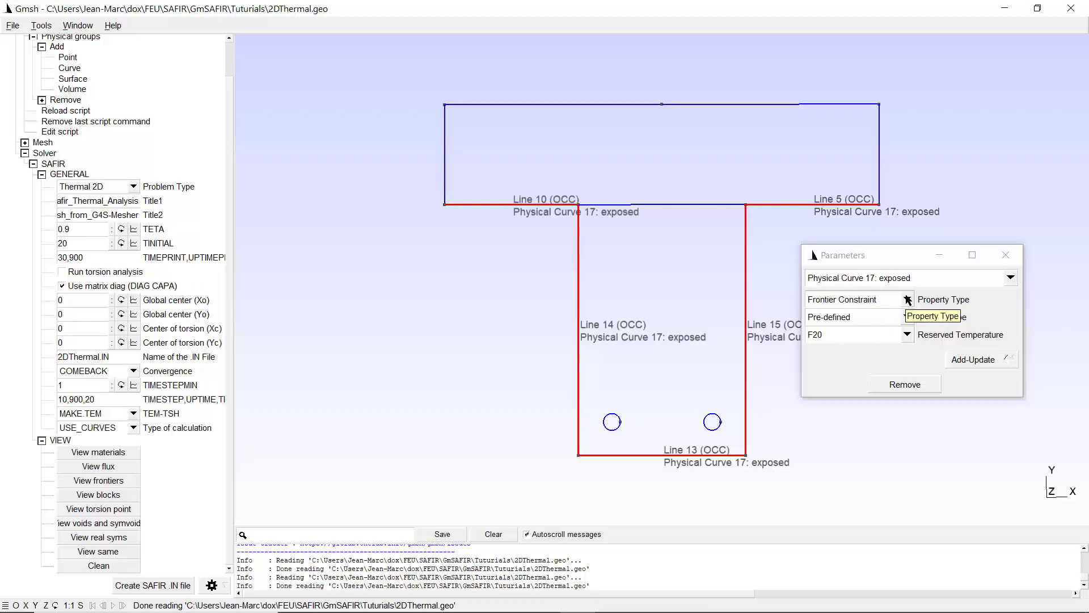
Step: Apply the FISO reserved temperature curve as the exposed group's boundary
{"action": "left_click", "coordinate": [908, 335]}
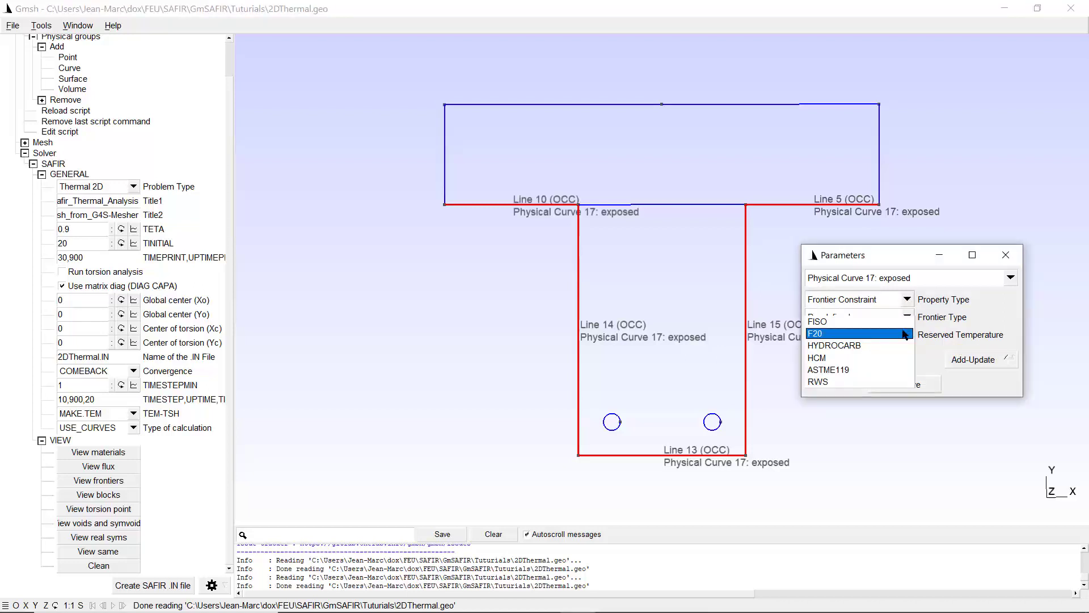
{"action": "left_click", "coordinate": [833, 322]}
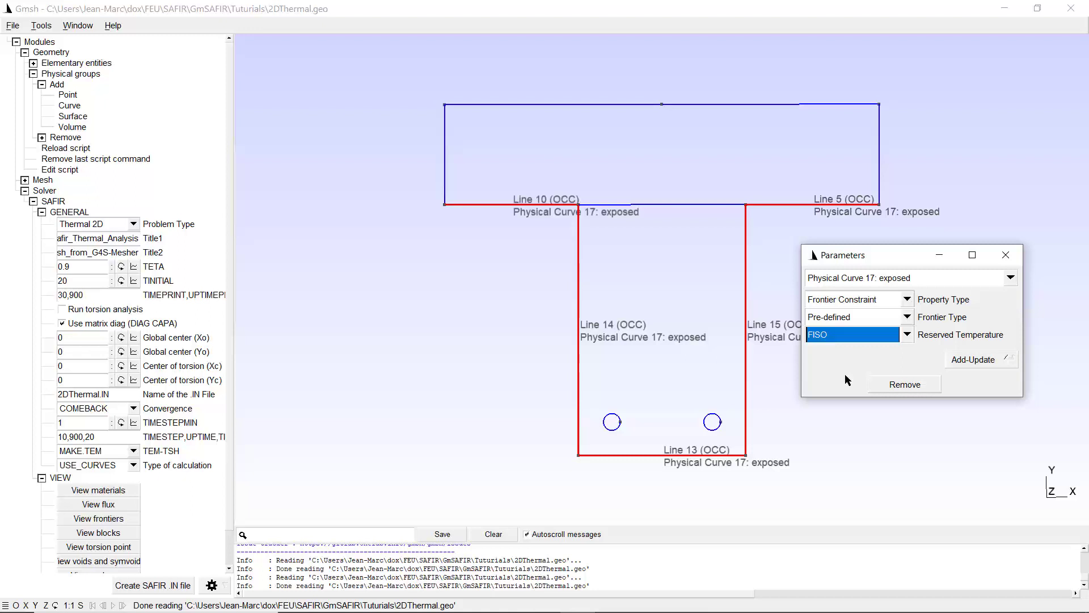
{"action": "left_click", "coordinate": [981, 363]}
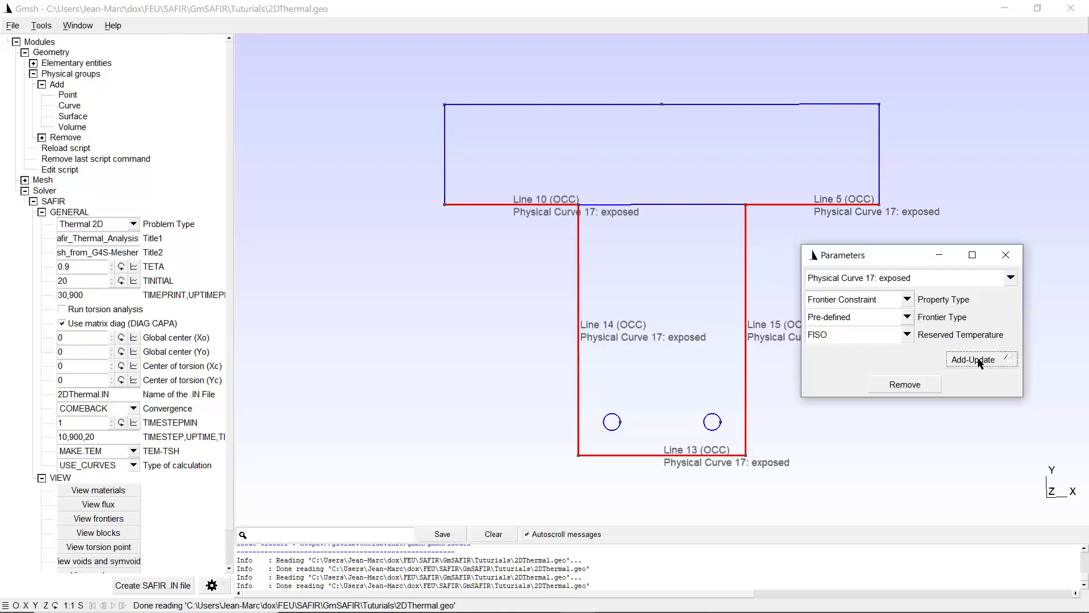
{"action": "left_click", "coordinate": [1006, 254]}
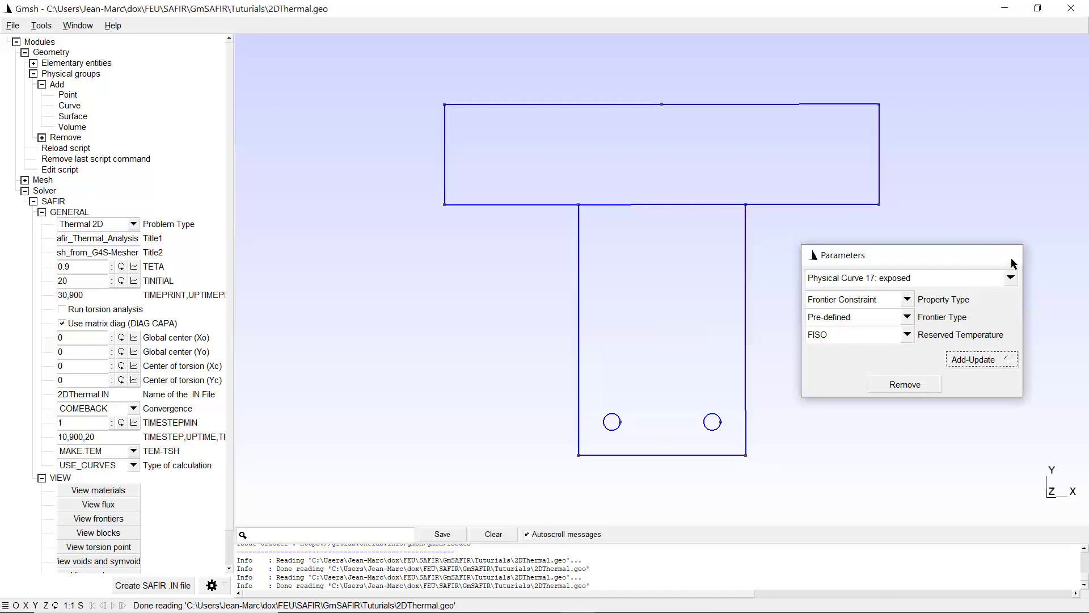
{"action": "left_click", "coordinate": [101, 520]}
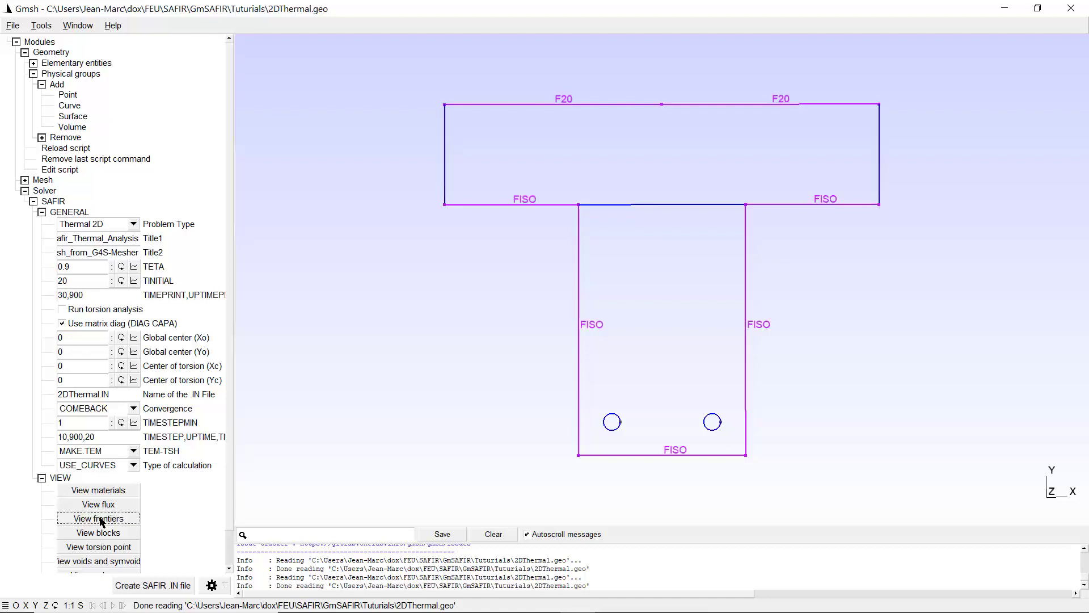
{"action": "scroll", "coordinate": [136, 407], "scroll_direction": "down", "scroll_amount": 3}
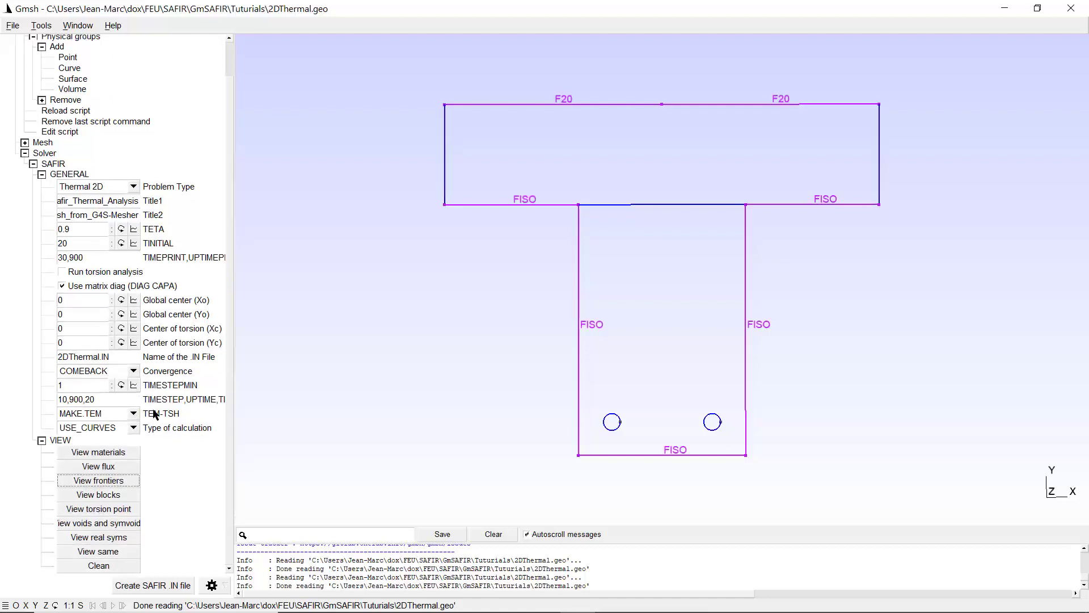
{"action": "left_click", "coordinate": [87, 567]}
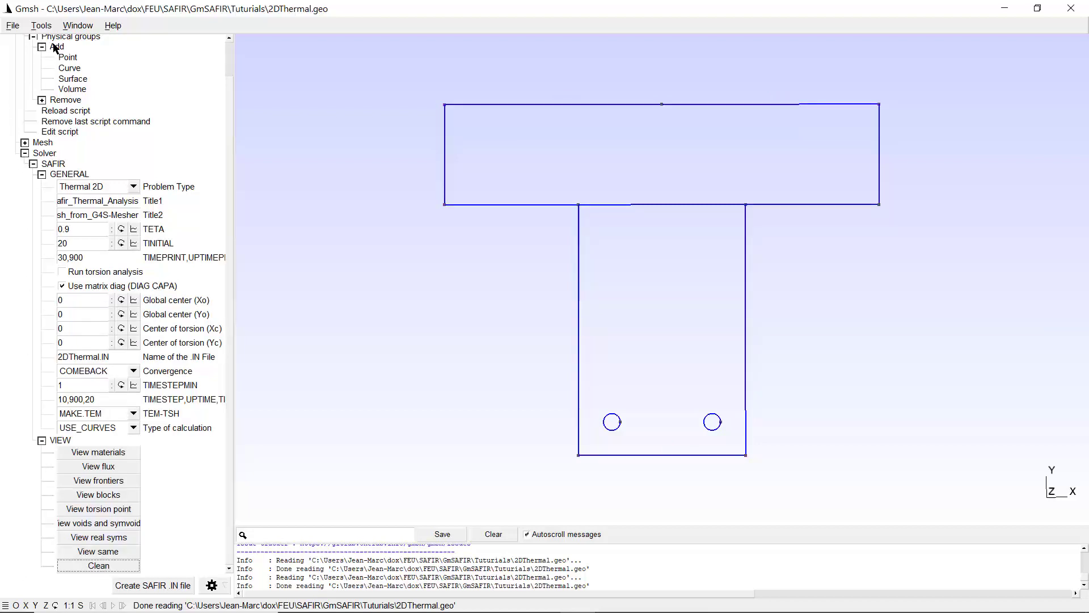
{"action": "scroll", "coordinate": [71, 74], "scroll_direction": "up", "scroll_amount": 1}
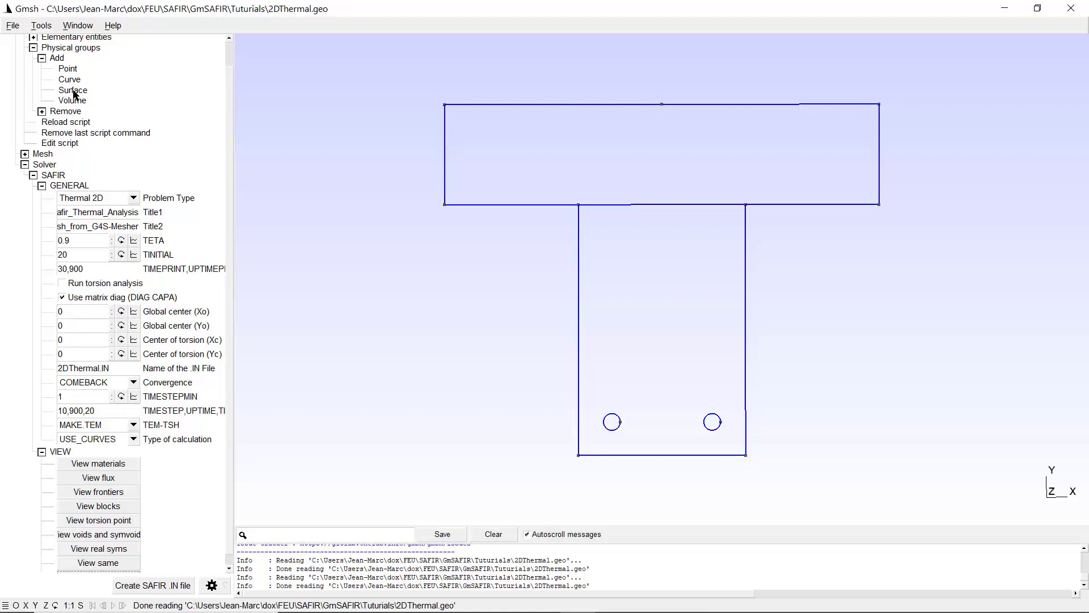
Step: Start a physical surface group named 'bars' and pick the left reinforcing bar
{"action": "left_click", "coordinate": [73, 91]}
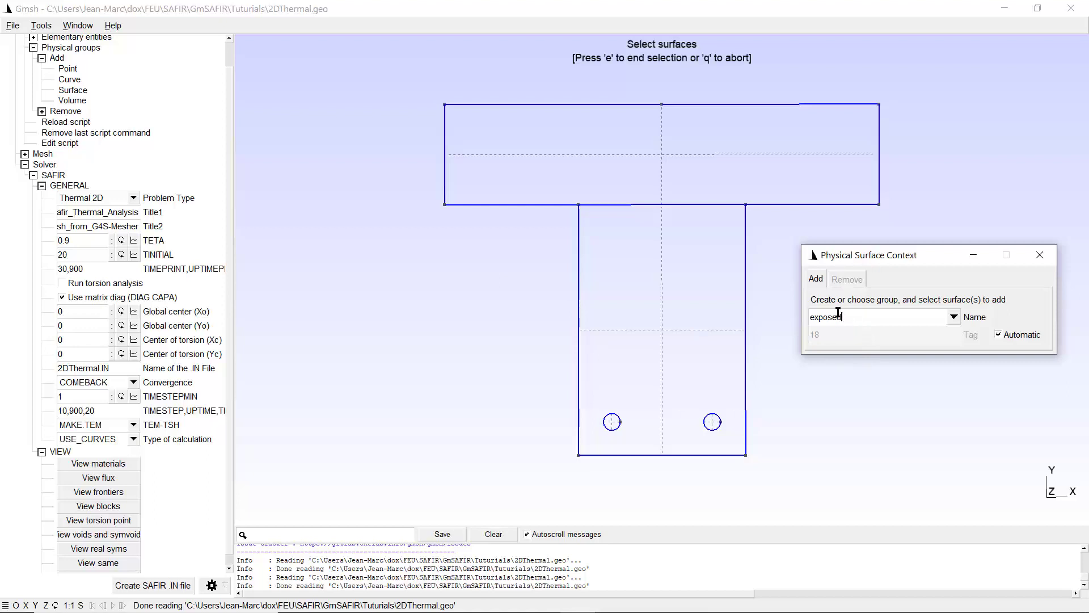
{"action": "left_click_drag", "start_coordinate": [839, 316], "coordinate": [766, 323]}
{"action": "type", "text": "bars"}
{"action": "left_click", "coordinate": [612, 422]}
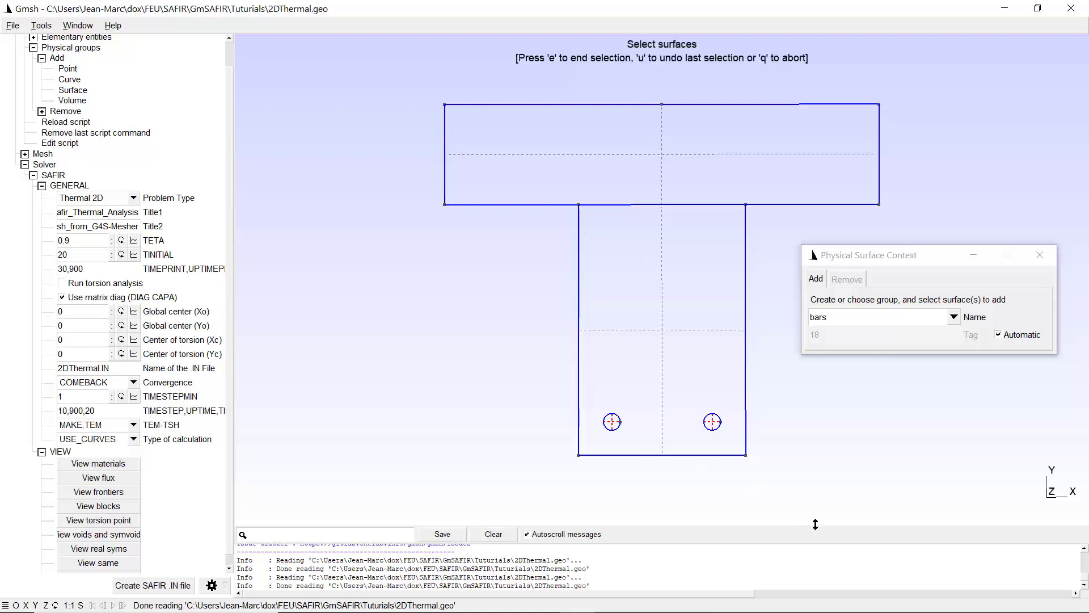
Step: Finish the bars selection and define a new Metal material of sub-category Steelec2en
{"action": "key", "text": "e"}
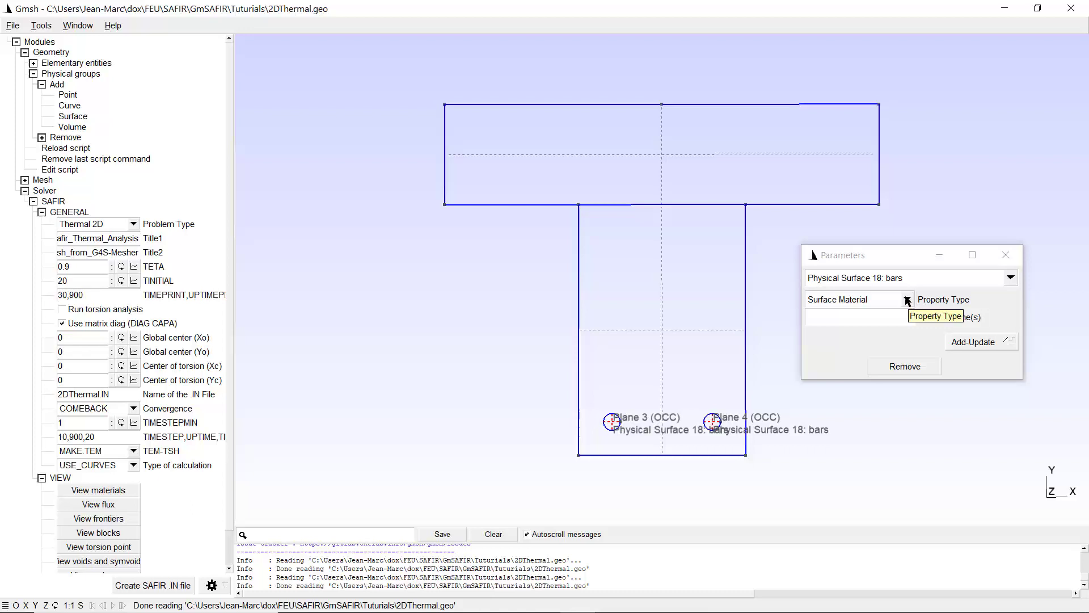
{"action": "left_click", "coordinate": [907, 299]}
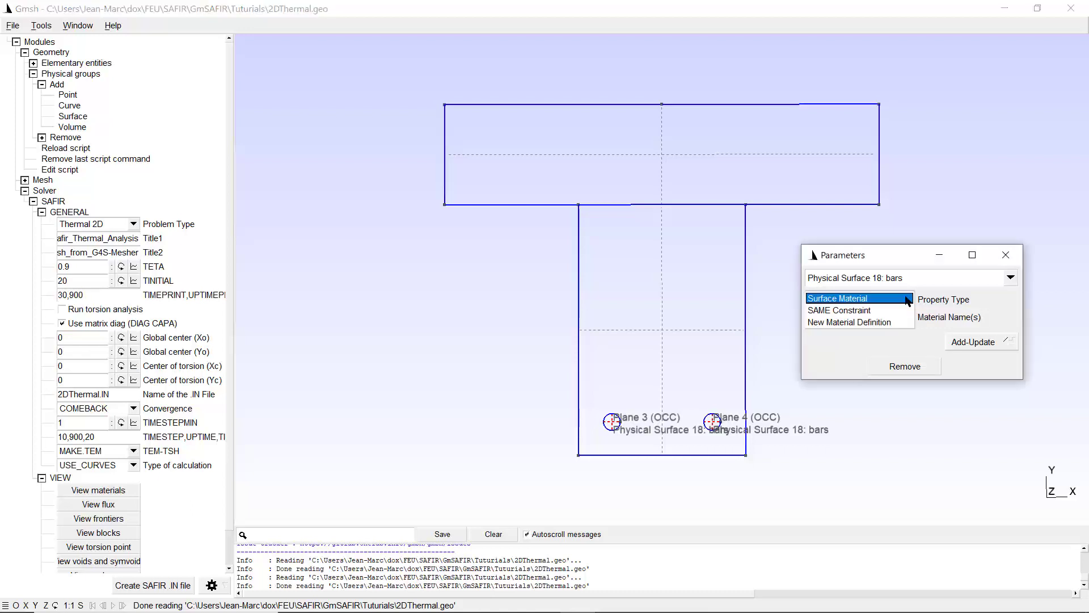
{"action": "left_click", "coordinate": [836, 325]}
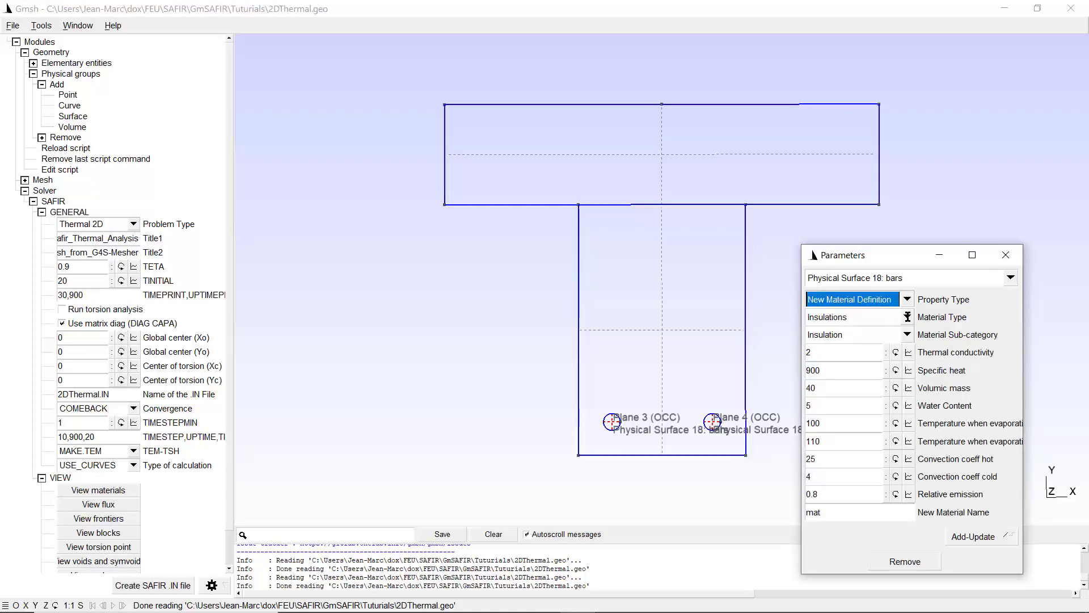
{"action": "left_click", "coordinate": [908, 315]}
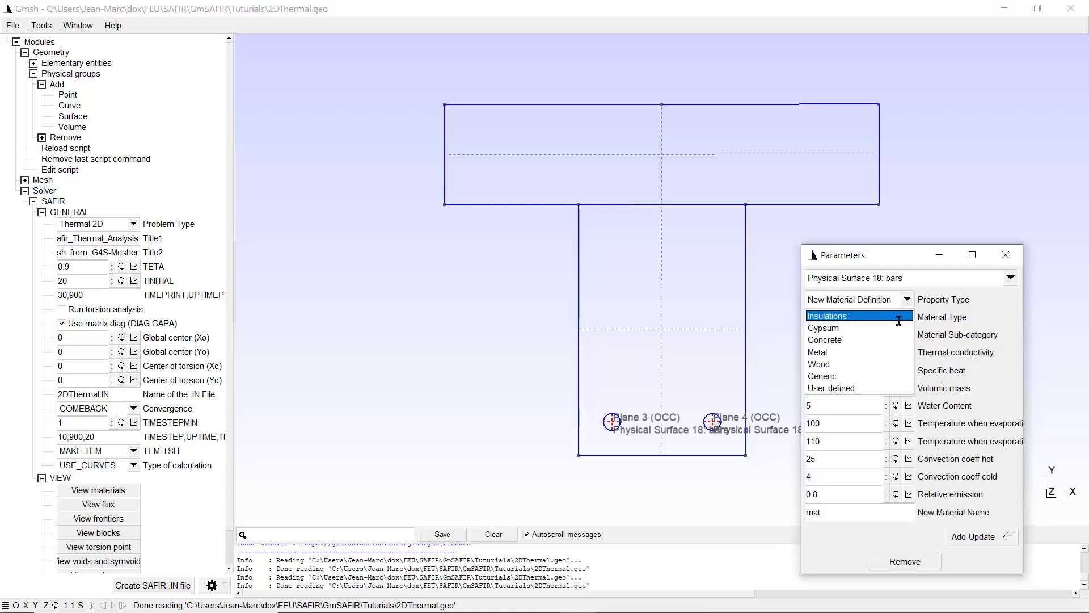
{"action": "left_click", "coordinate": [827, 352]}
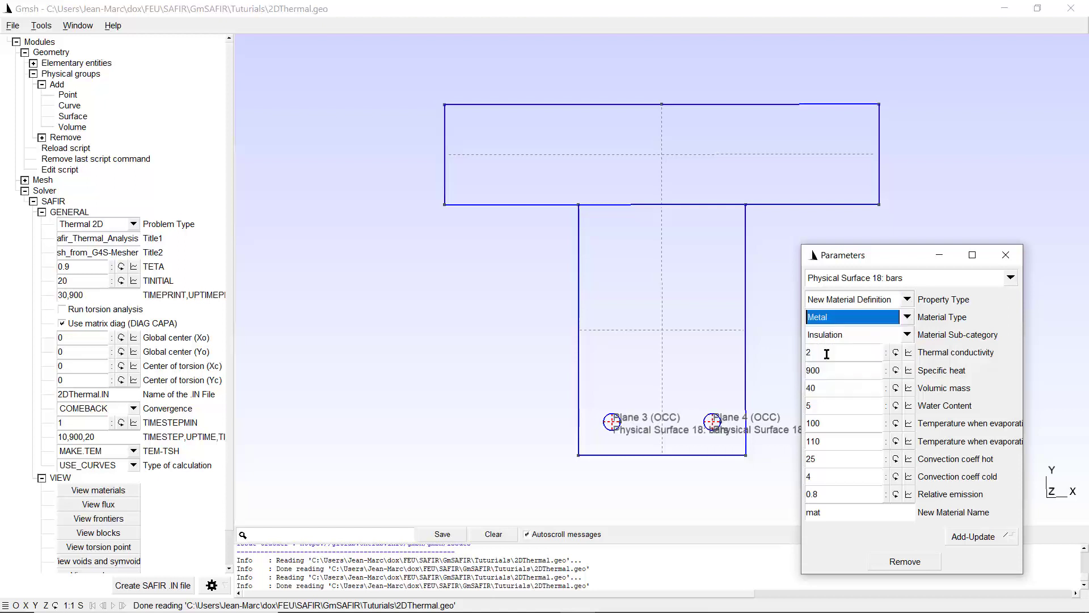
{"action": "left_click", "coordinate": [906, 336]}
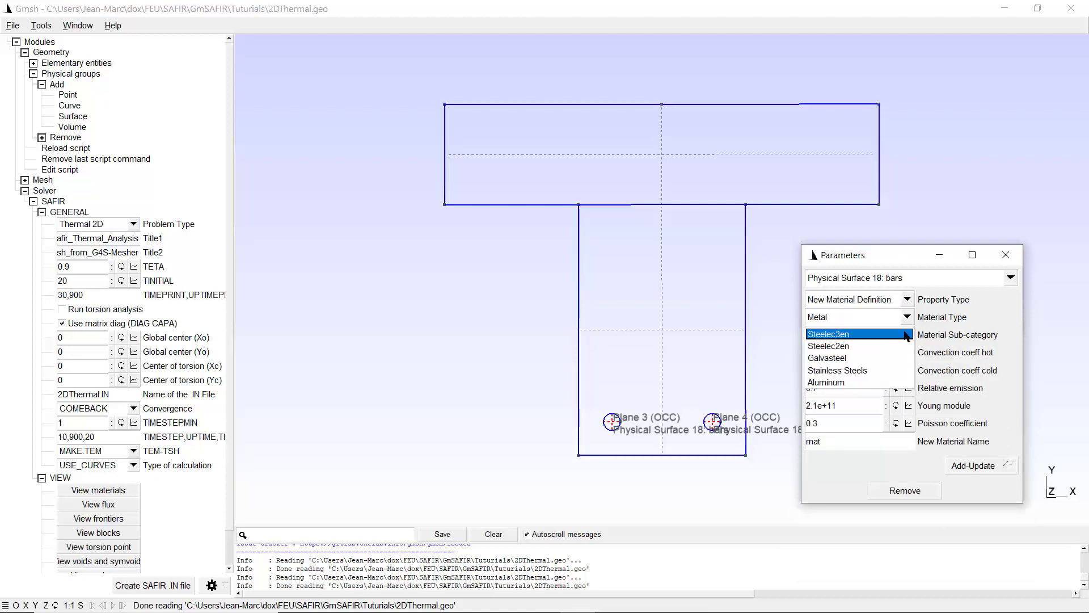
{"action": "left_click", "coordinate": [842, 348]}
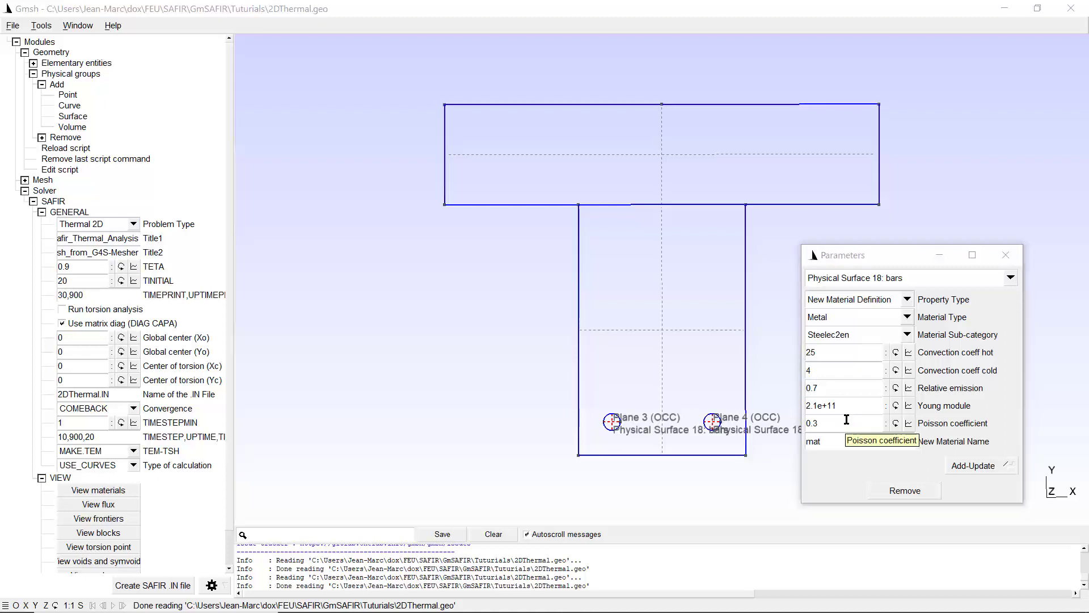
Step: Name the new material steelm and save it with Add-Update
{"action": "left_click", "coordinate": [835, 442]}
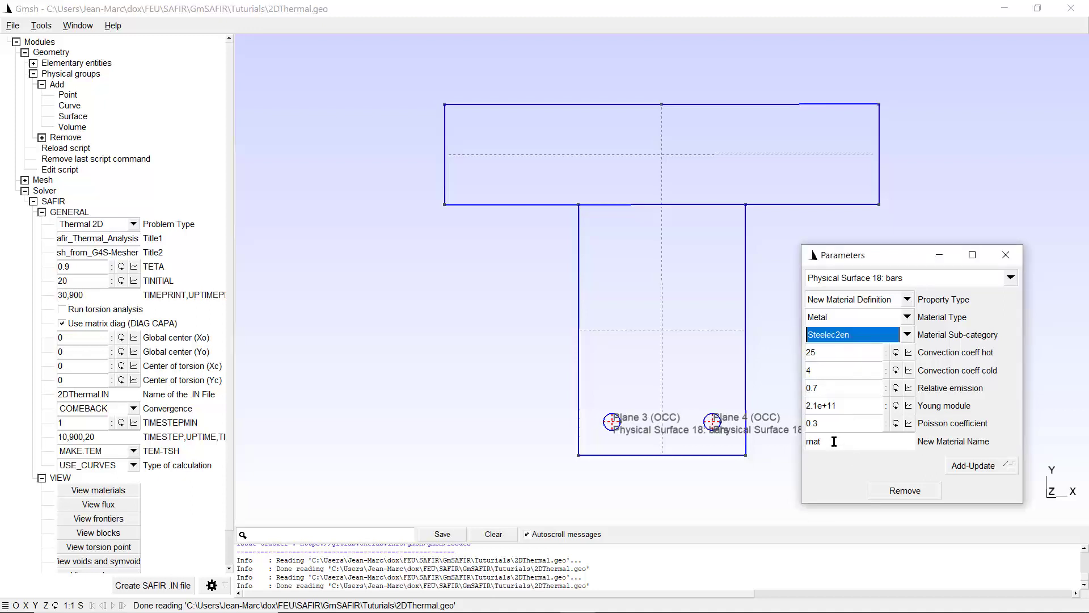
{"action": "left_click", "coordinate": [834, 441]}
{"action": "key", "text": "BackSpace"}
{"action": "key", "text": "BackSpace"}
{"action": "key", "text": "BackSpace"}
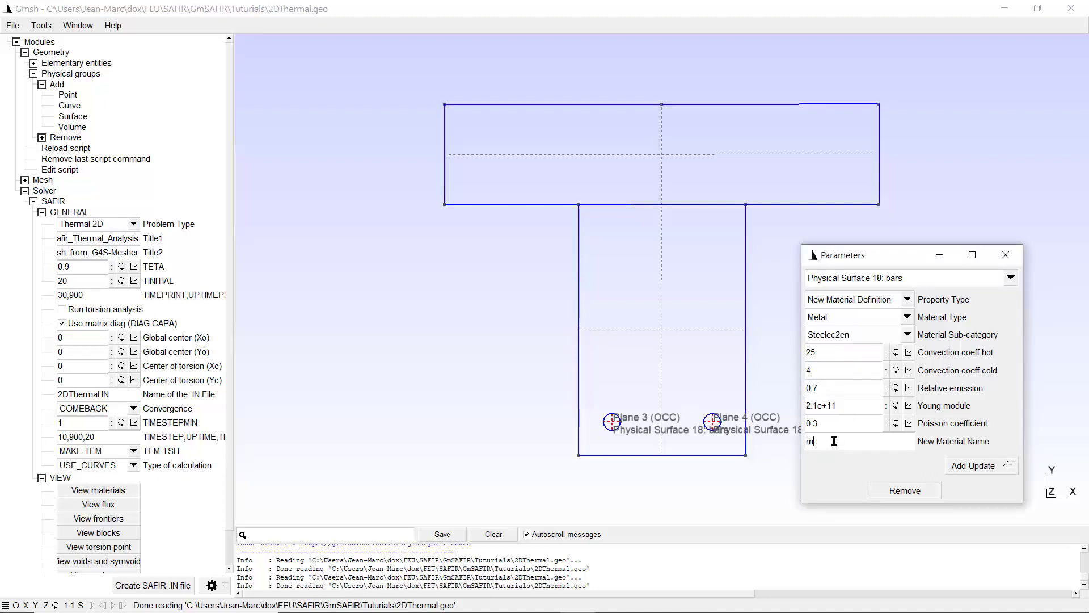
{"action": "type", "text": "steelm"}
{"action": "left_click", "coordinate": [971, 467]}
Step: Assign surface material steelm to Physical Surface 18 'bars' and close the parameters dialog
{"action": "left_click", "coordinate": [971, 466]}
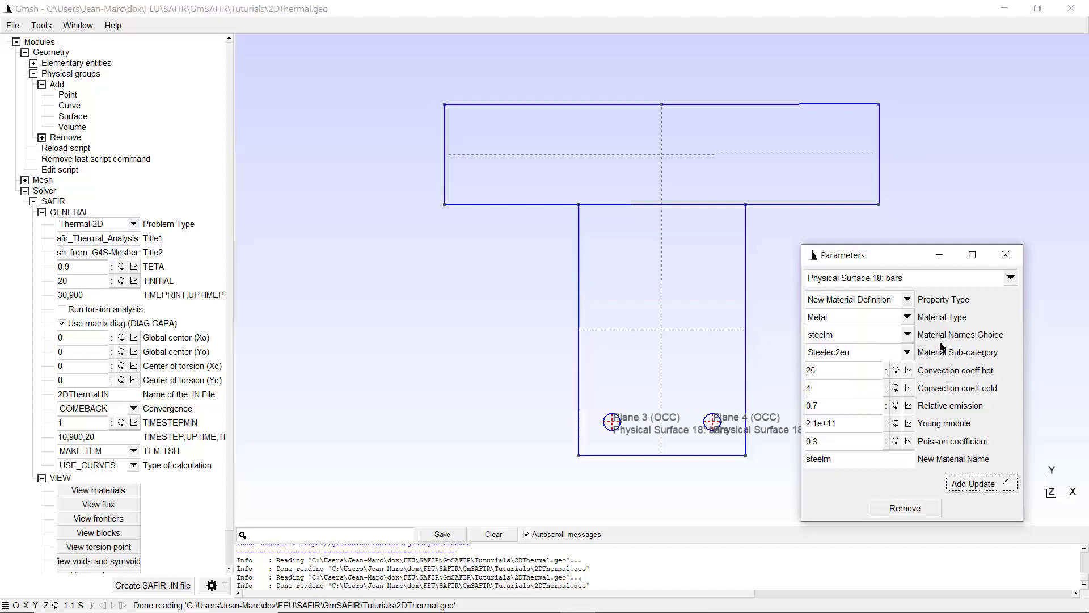
{"action": "left_click", "coordinate": [908, 335]}
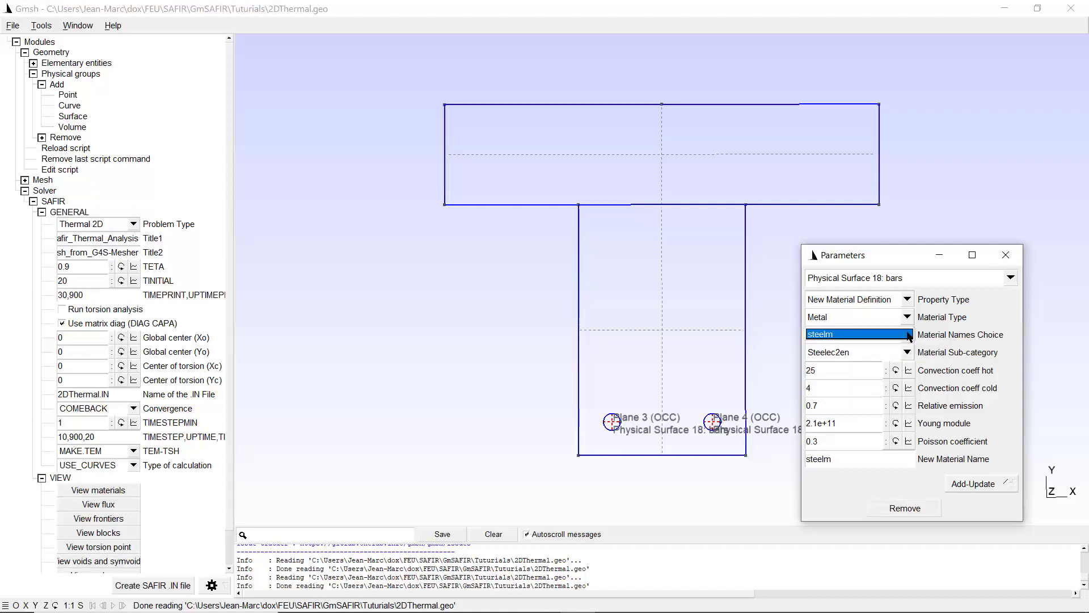
{"action": "left_click", "coordinate": [909, 336]}
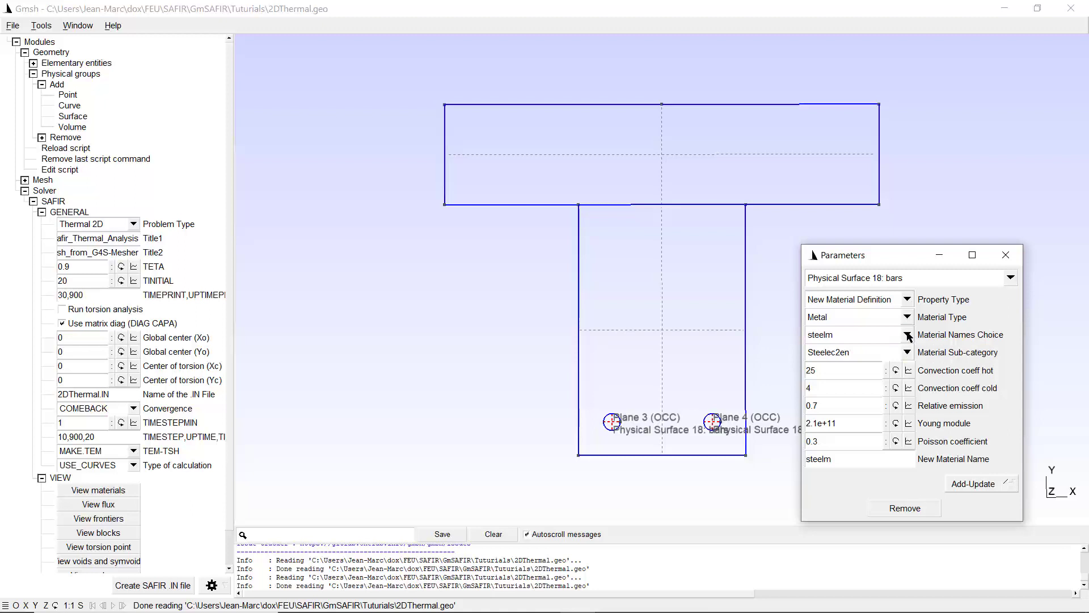
{"action": "left_click", "coordinate": [908, 300]}
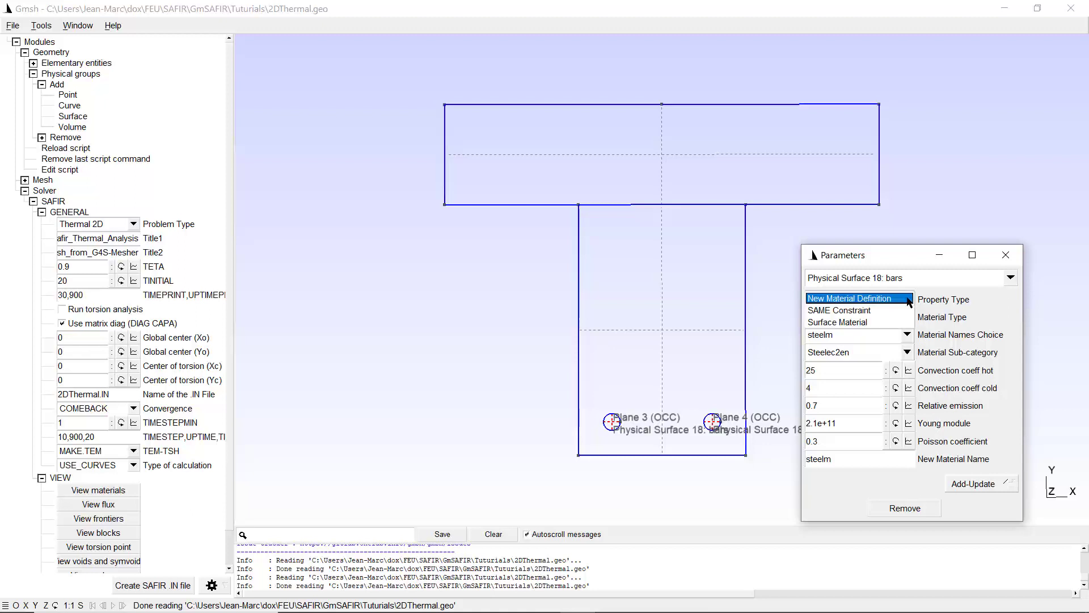
{"action": "left_click", "coordinate": [856, 324]}
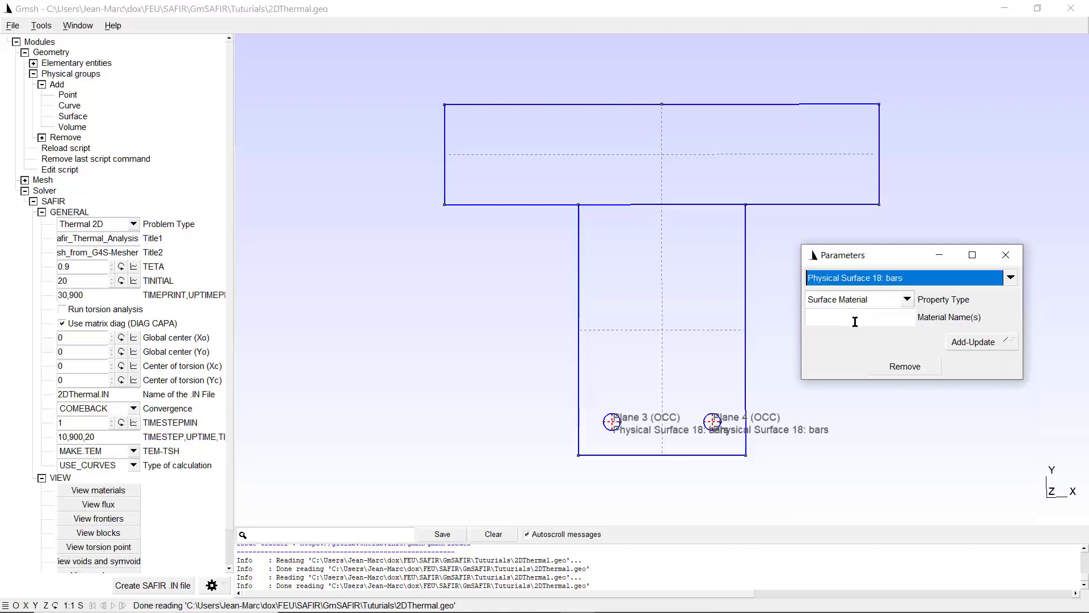
{"action": "left_click", "coordinate": [864, 317]}
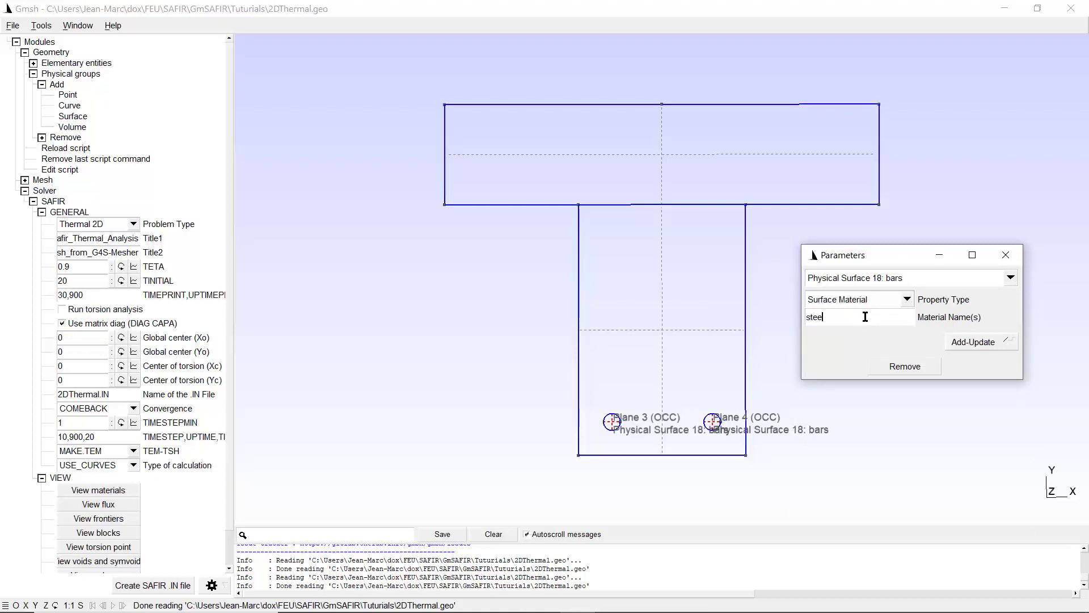
{"action": "type", "text": "steelm"}
{"action": "left_click", "coordinate": [972, 343]}
{"action": "left_click", "coordinate": [974, 344]}
{"action": "left_click", "coordinate": [1007, 256]}
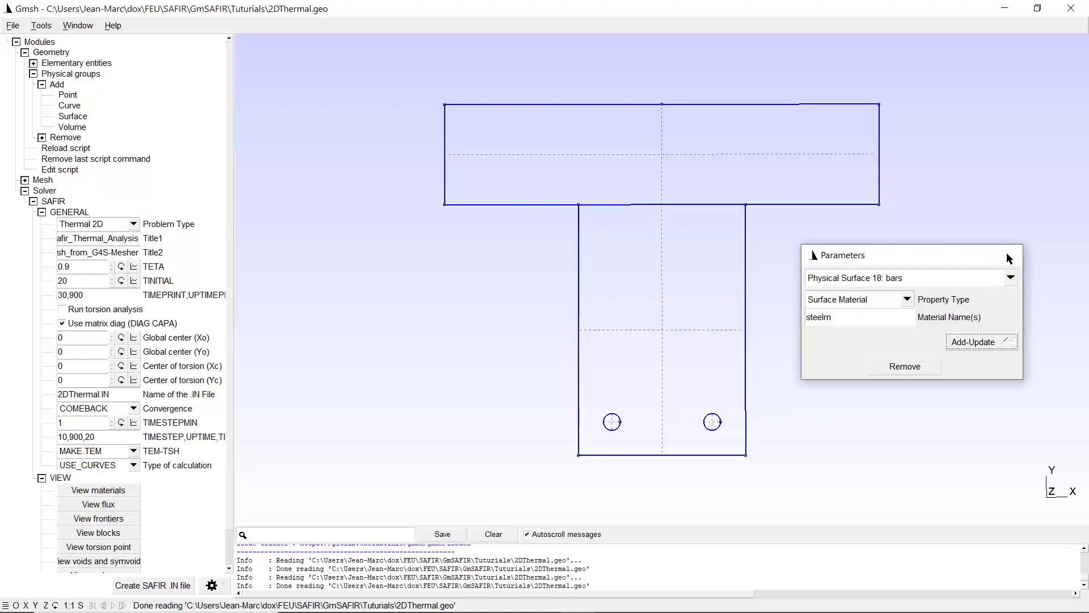
Step: Show the materials legend, labelling both bars steelm (Metal-Steelec2en)
{"action": "left_click", "coordinate": [108, 491]}
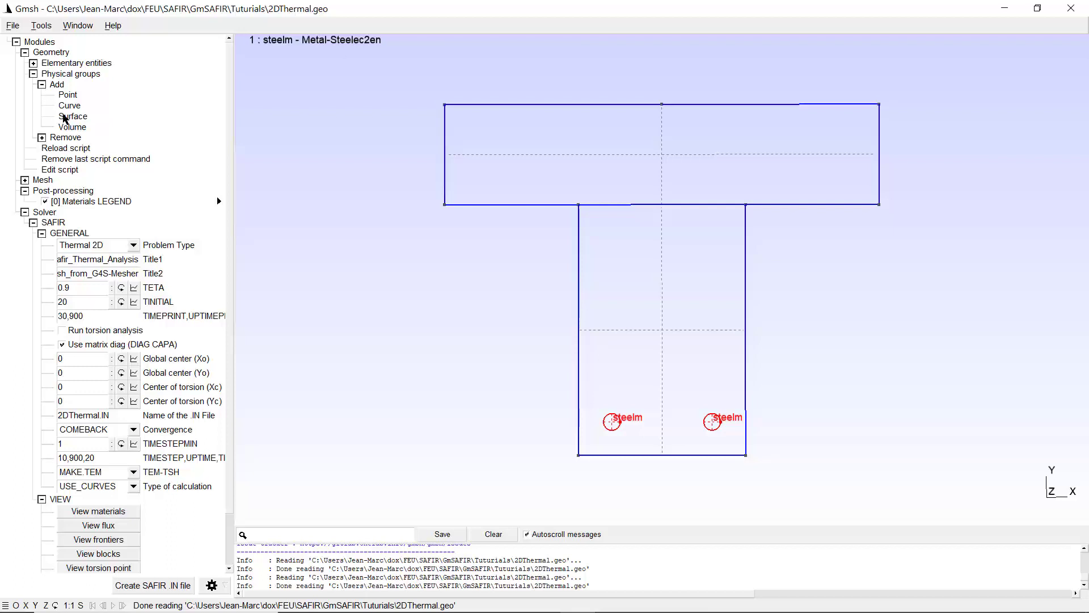
Step: Create a physical surface group named 'concretes' holding the flange and web surfaces
{"action": "left_click", "coordinate": [72, 119]}
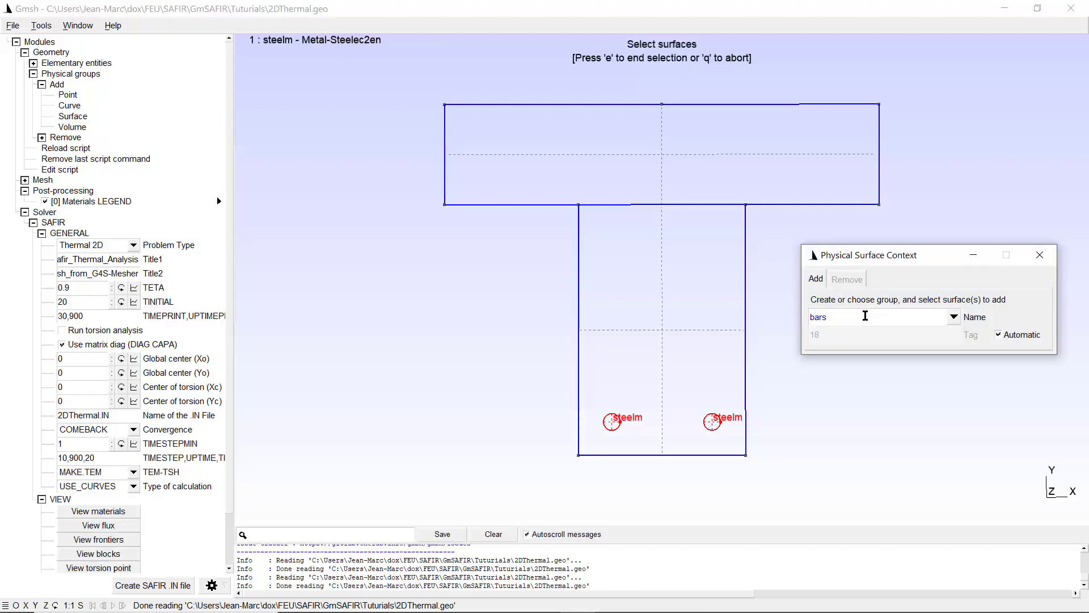
{"action": "key", "text": "BackSpace"}
{"action": "key", "text": "BackSpace"}
{"action": "key", "text": "BackSpace"}
{"action": "key", "text": "BackSpace"}
{"action": "type", "text": "concre"}
{"action": "left_click", "coordinate": [599, 155]}
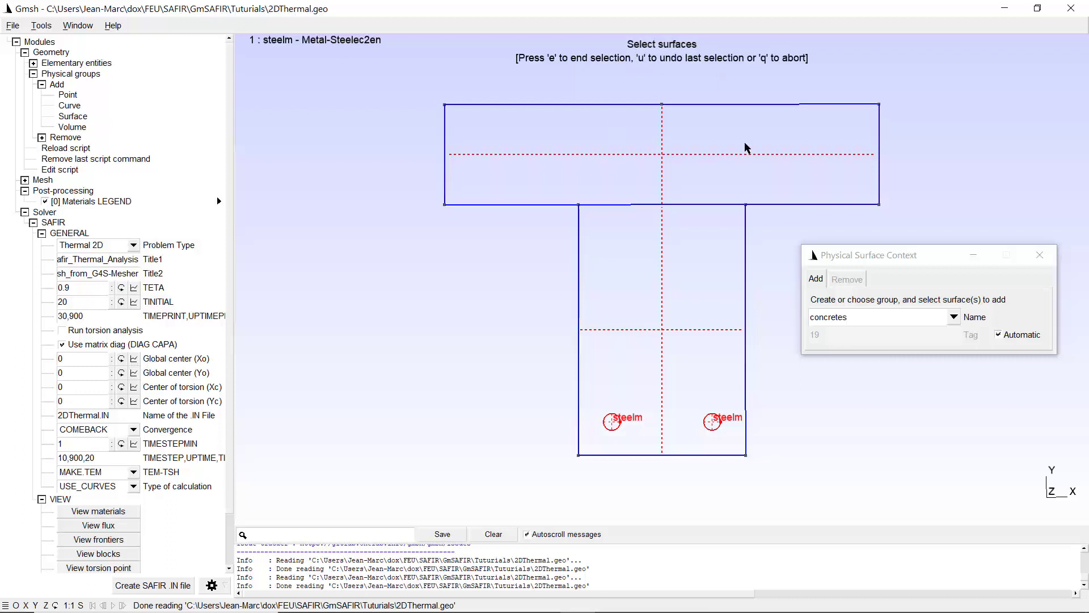
{"action": "key", "text": "e"}
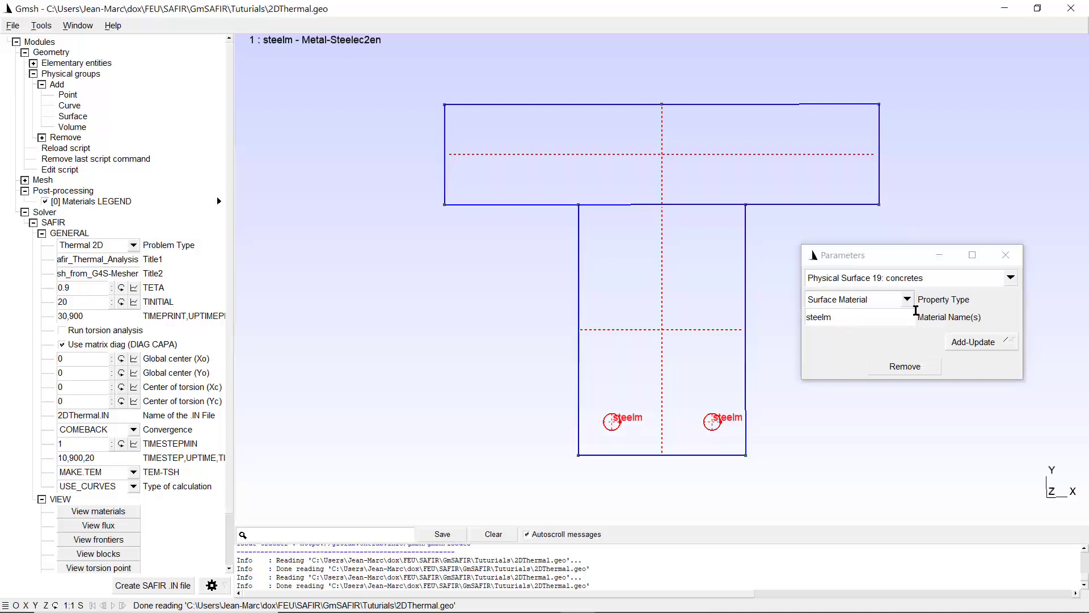
Step: Start a new material definition of type Concrete with sub-category Concen2020
{"action": "left_click", "coordinate": [907, 300]}
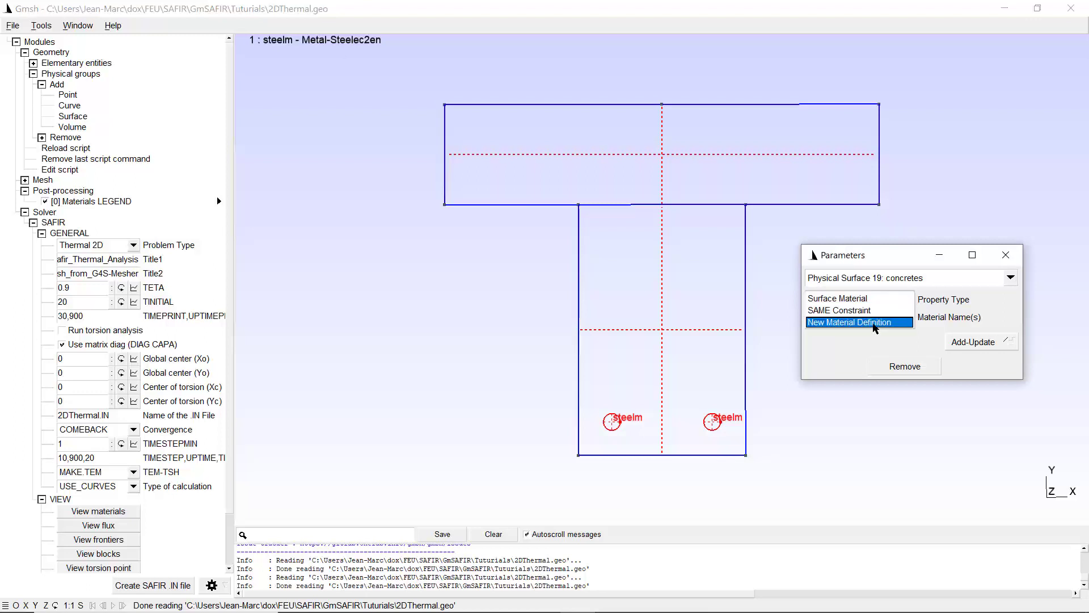
{"action": "left_click", "coordinate": [874, 324]}
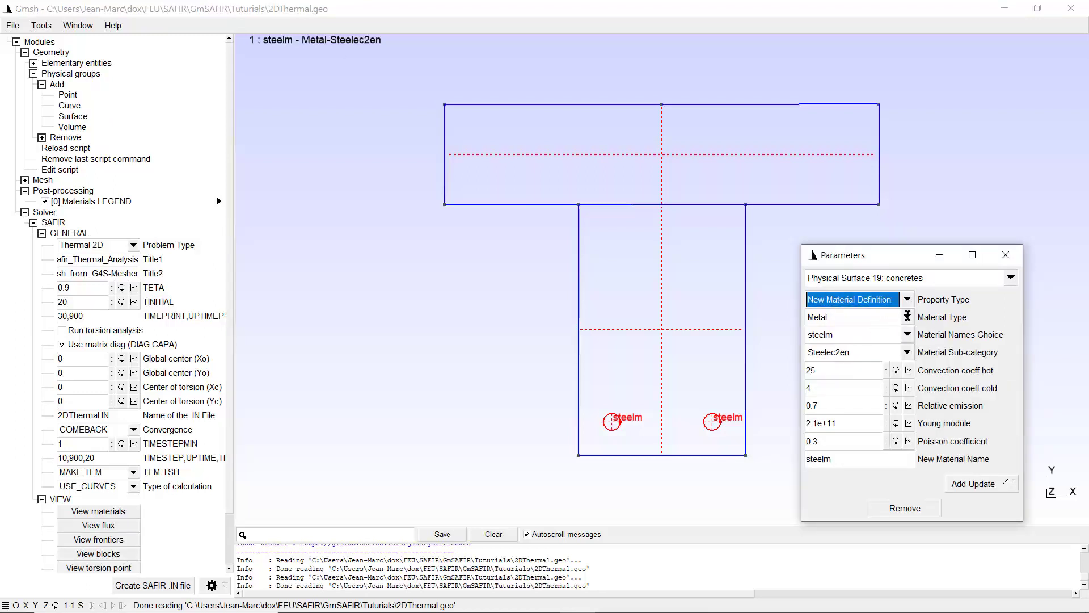
{"action": "left_click", "coordinate": [908, 317]}
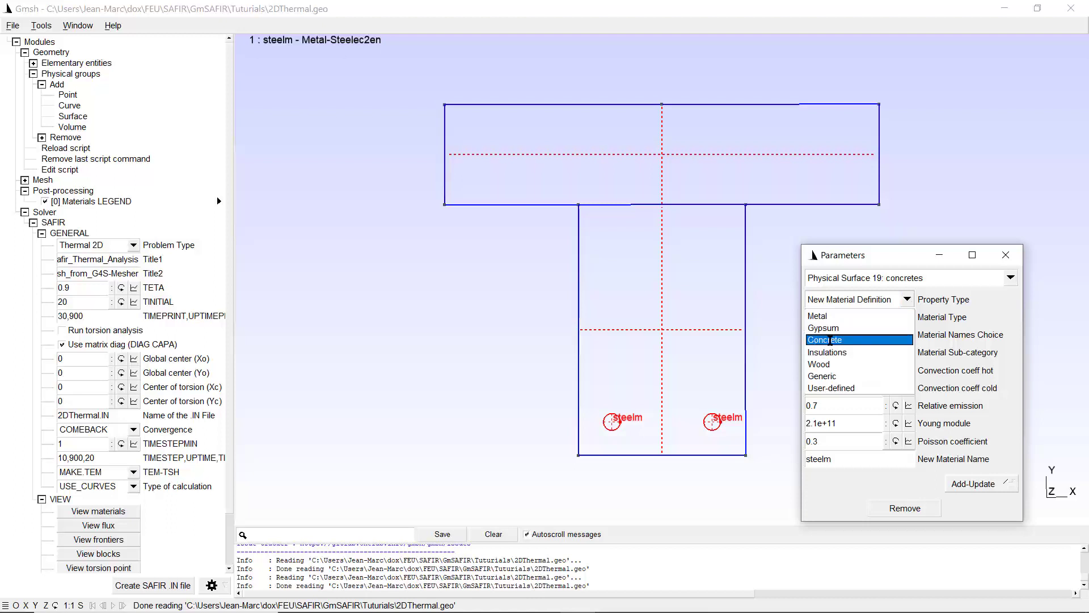
{"action": "left_click", "coordinate": [830, 340]}
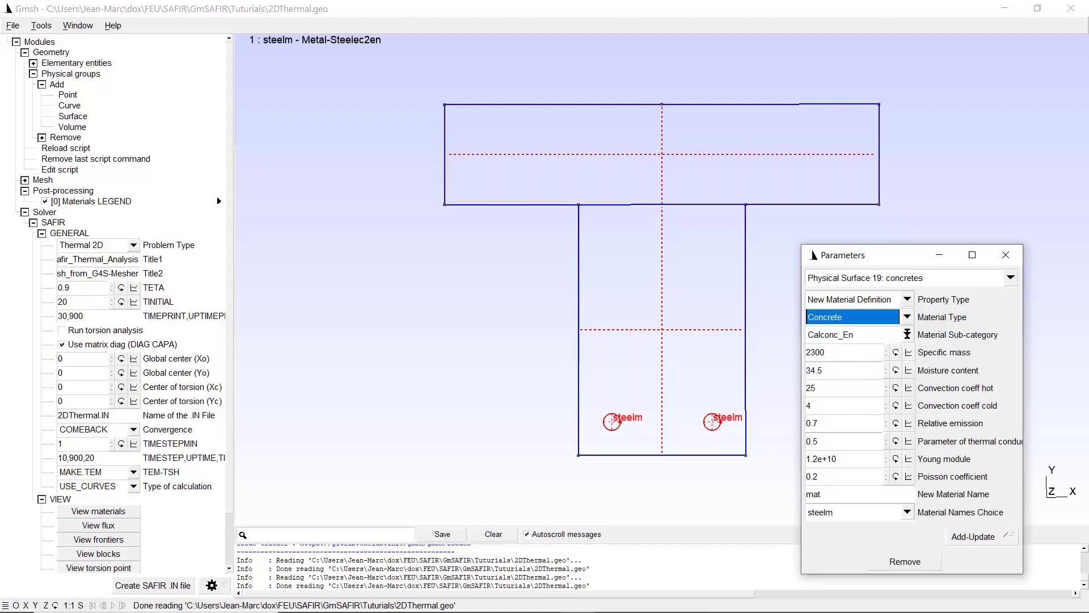
{"action": "left_click", "coordinate": [907, 334]}
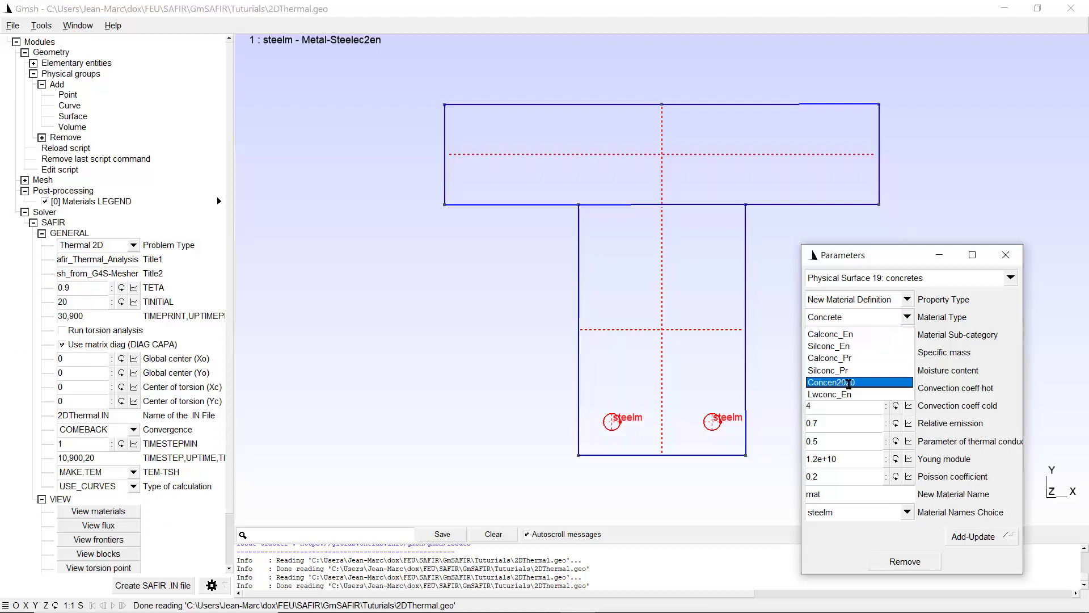
{"action": "left_click", "coordinate": [848, 382]}
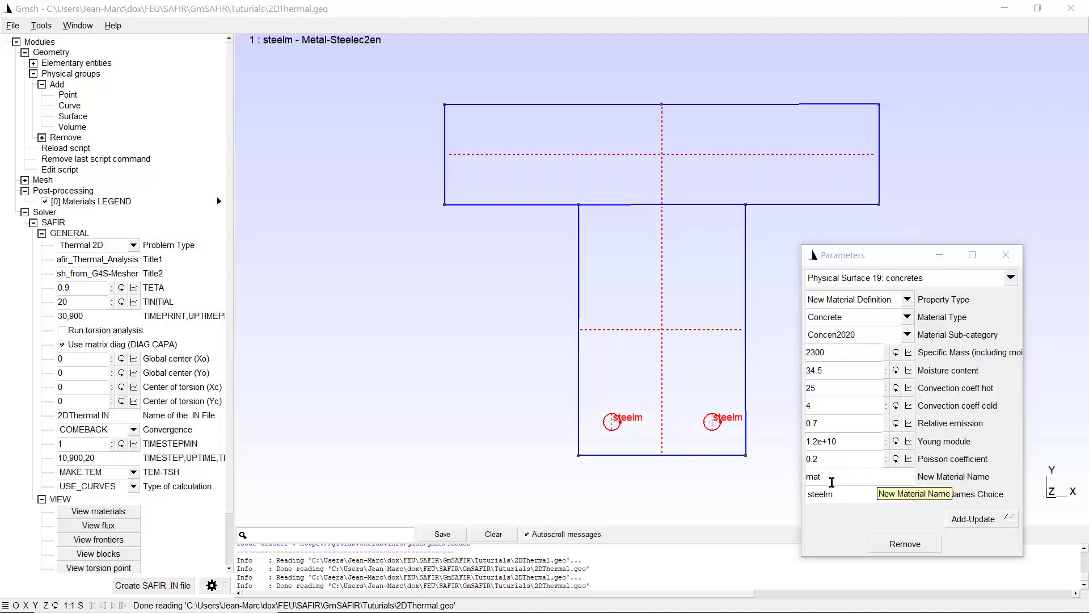
Step: Name the material 'concretem', add it, and confirm it appears in the material list
{"action": "left_click", "coordinate": [833, 479]}
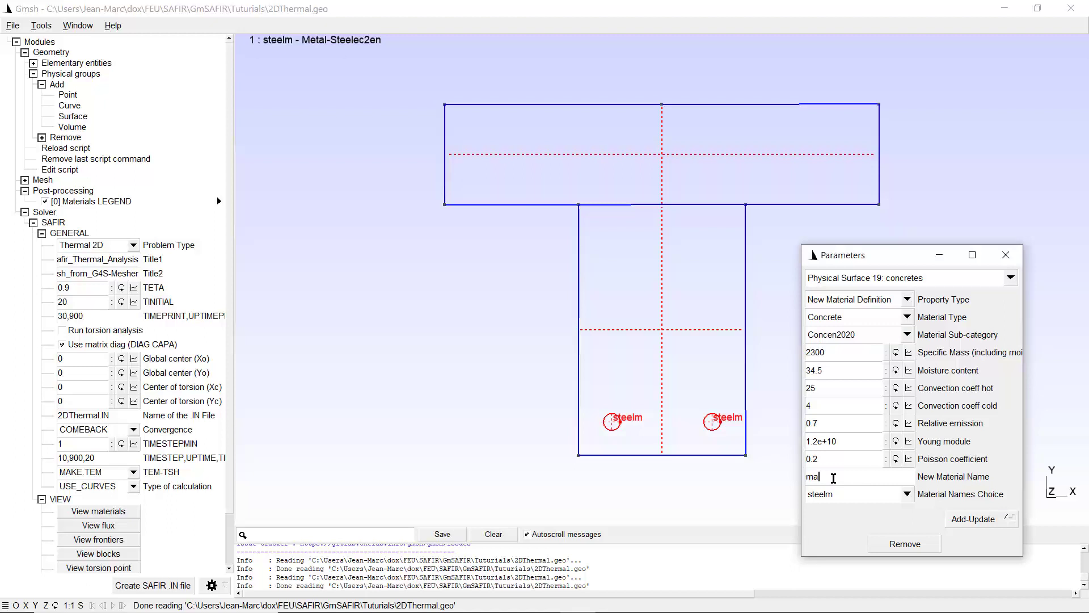
{"action": "key", "text": "BackSpace"}
{"action": "key", "text": "BackSpace"}
{"action": "type", "text": "concr"}
{"action": "left_click", "coordinate": [974, 521]}
{"action": "left_click", "coordinate": [907, 495]}
{"action": "left_click", "coordinate": [908, 494]}
{"action": "left_click", "coordinate": [974, 520]}
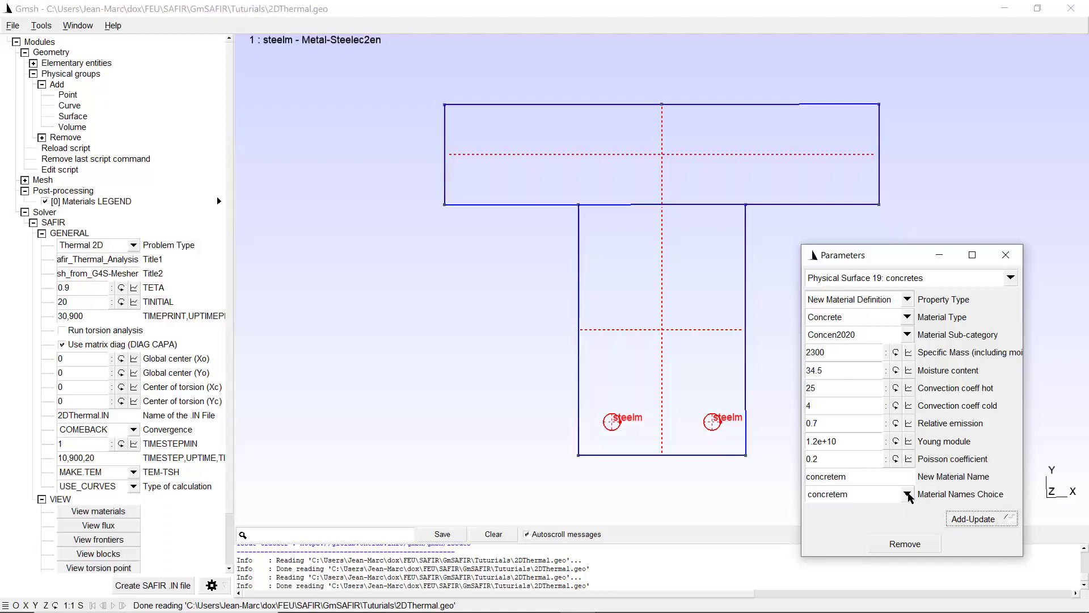
{"action": "left_click", "coordinate": [907, 494]}
Step: Set concretes' Surface Material to concretem, refresh the materials legend, and close Parameters
{"action": "left_click", "coordinate": [908, 301]}
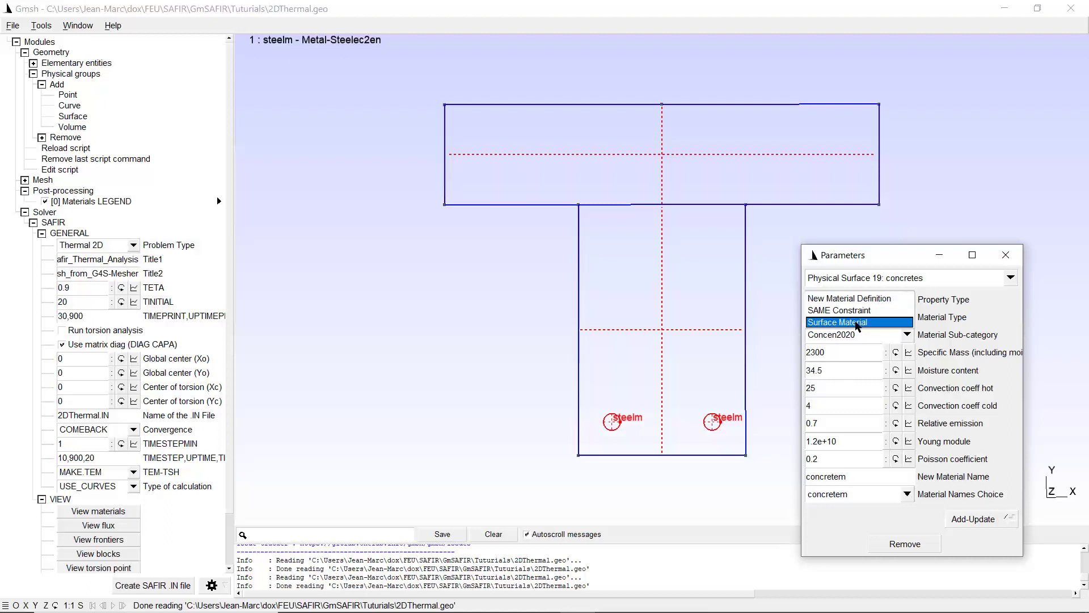
{"action": "left_click", "coordinate": [857, 323]}
{"action": "left_click", "coordinate": [854, 319]}
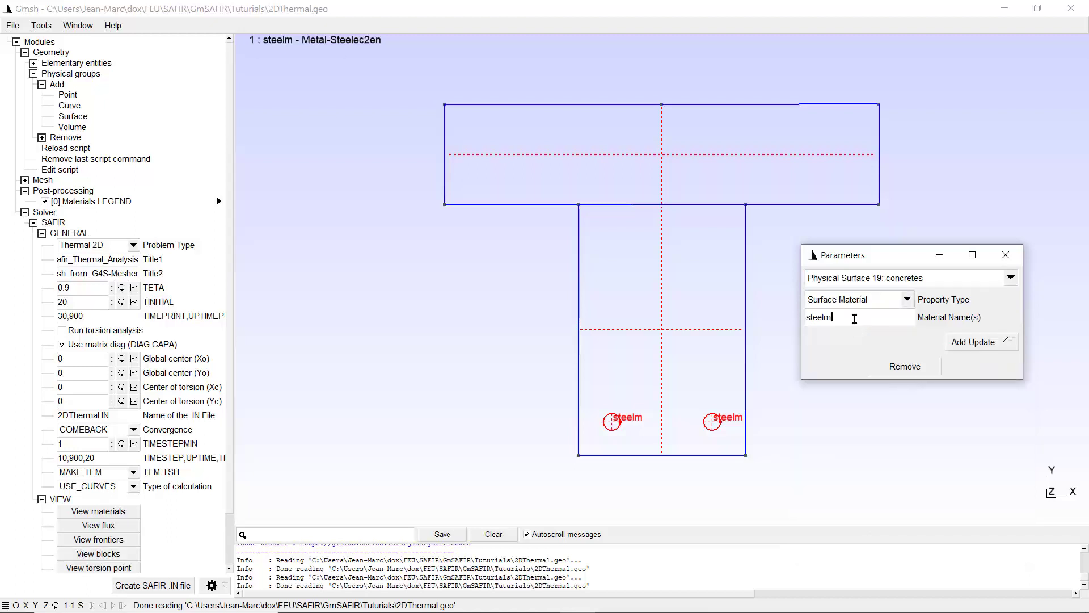
{"action": "key", "text": "BackSpace"}
{"action": "key", "text": "BackSpace"}
{"action": "key", "text": "BackSpace"}
{"action": "key", "text": "BackSpace"}
{"action": "key", "text": "BackSpace"}
{"action": "key", "text": "BackSpace"}
{"action": "type", "text": "conc"}
{"action": "left_click", "coordinate": [967, 343]}
{"action": "left_click", "coordinate": [99, 512]}
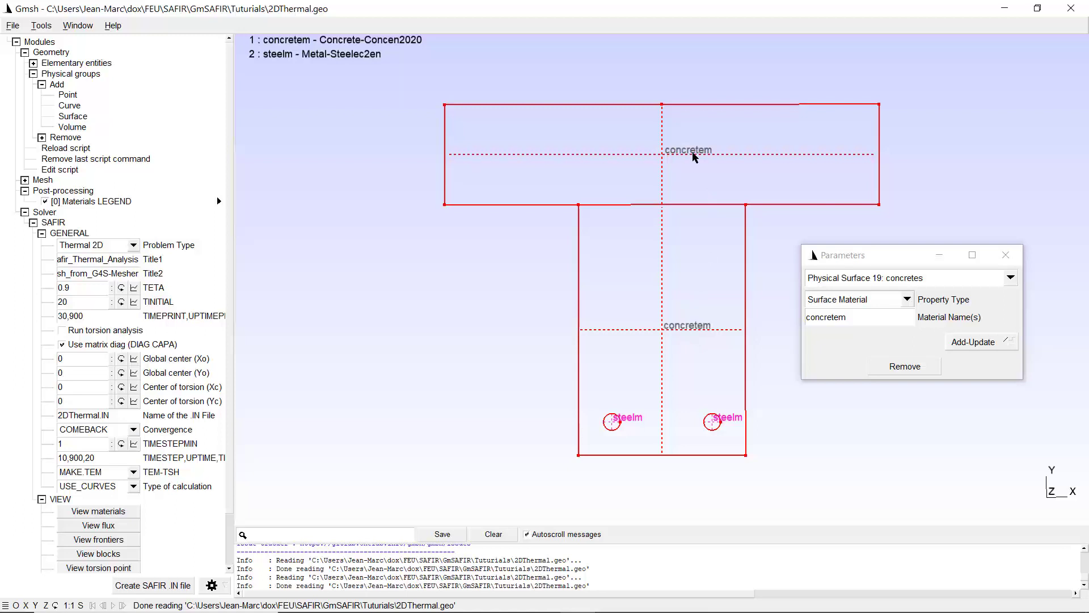
{"action": "left_click", "coordinate": [1006, 255]}
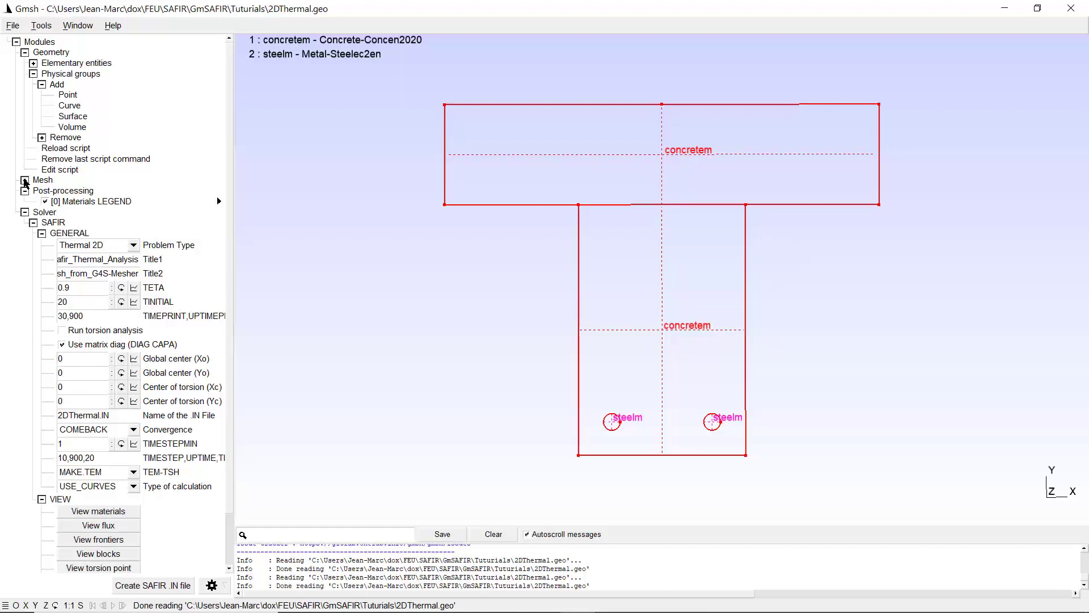
Step: Mesh the T-section in 2D and refine the triangles by splitting twice
{"action": "left_click", "coordinate": [24, 180]}
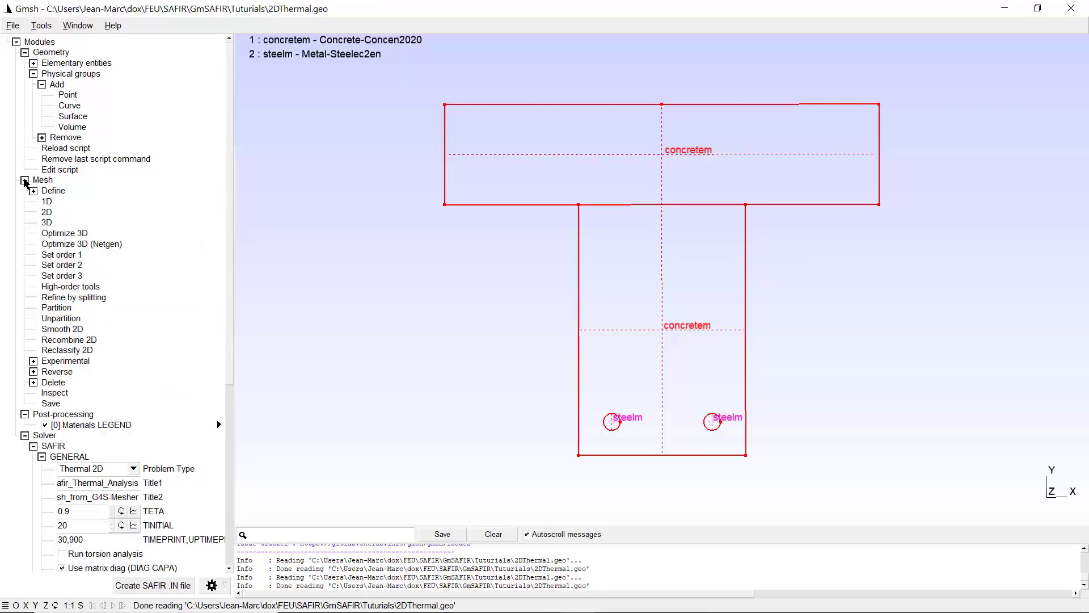
{"action": "left_click", "coordinate": [47, 212]}
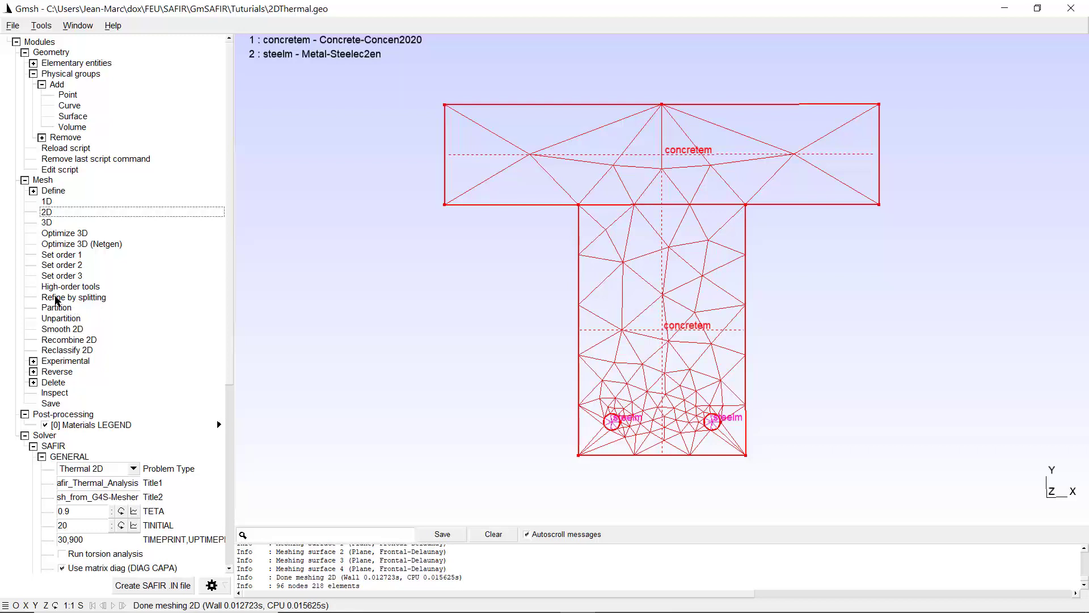
{"action": "left_click", "coordinate": [57, 298]}
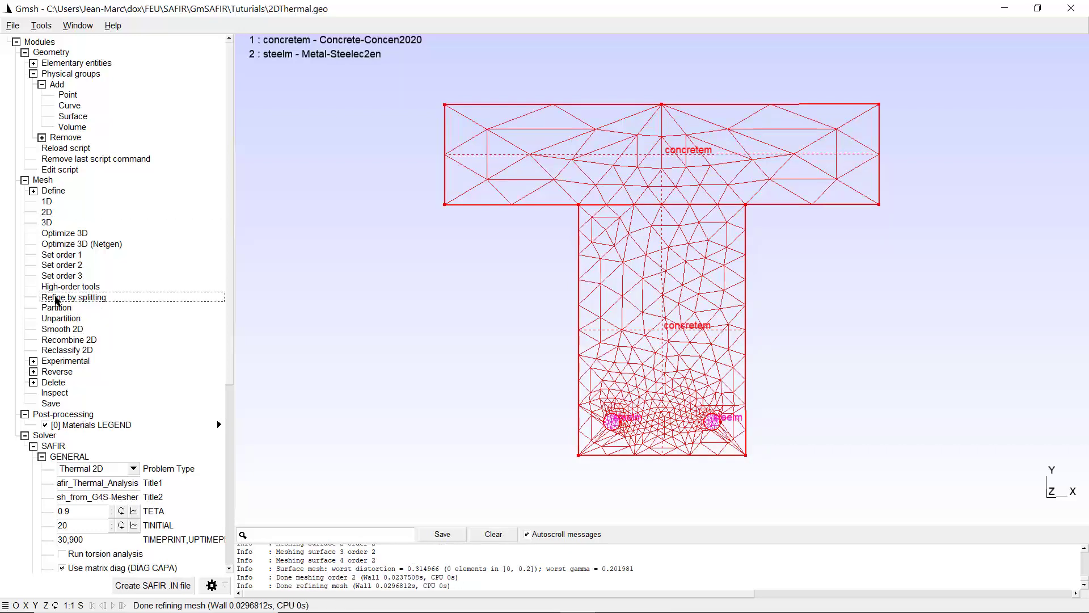
{"action": "left_click", "coordinate": [56, 298]}
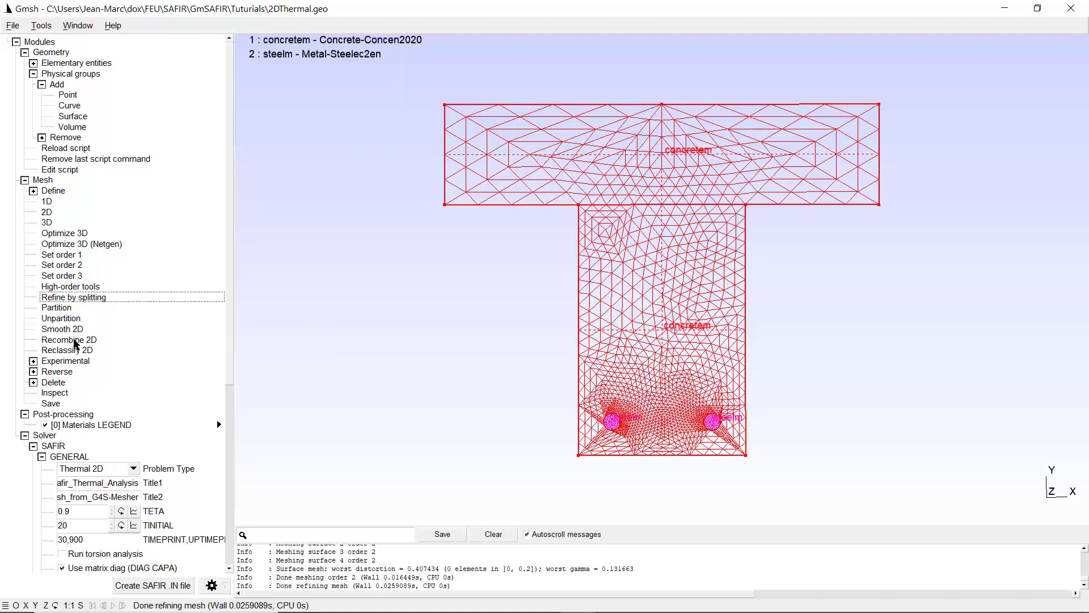
Step: Recombine the mesh into quadrilaterals and create the SAFIR input file 2DThermal.IN
{"action": "left_click", "coordinate": [76, 341]}
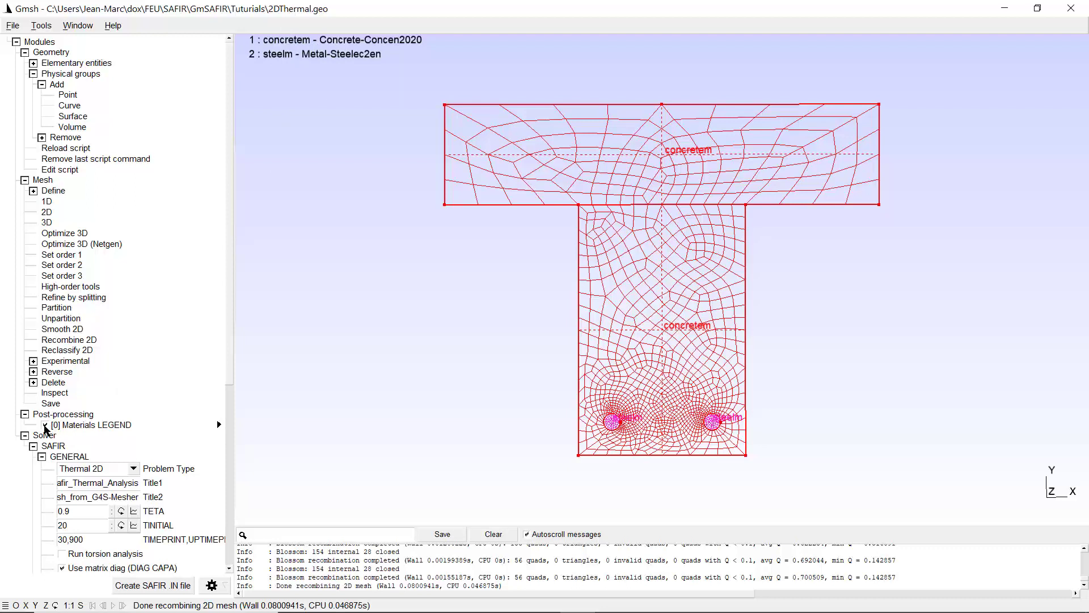
{"action": "left_click", "coordinate": [44, 425]}
{"action": "left_click", "coordinate": [45, 425]}
{"action": "scroll", "coordinate": [116, 336], "scroll_direction": "down", "scroll_amount": 1}
{"action": "scroll", "coordinate": [115, 340], "scroll_direction": "down", "scroll_amount": 10}
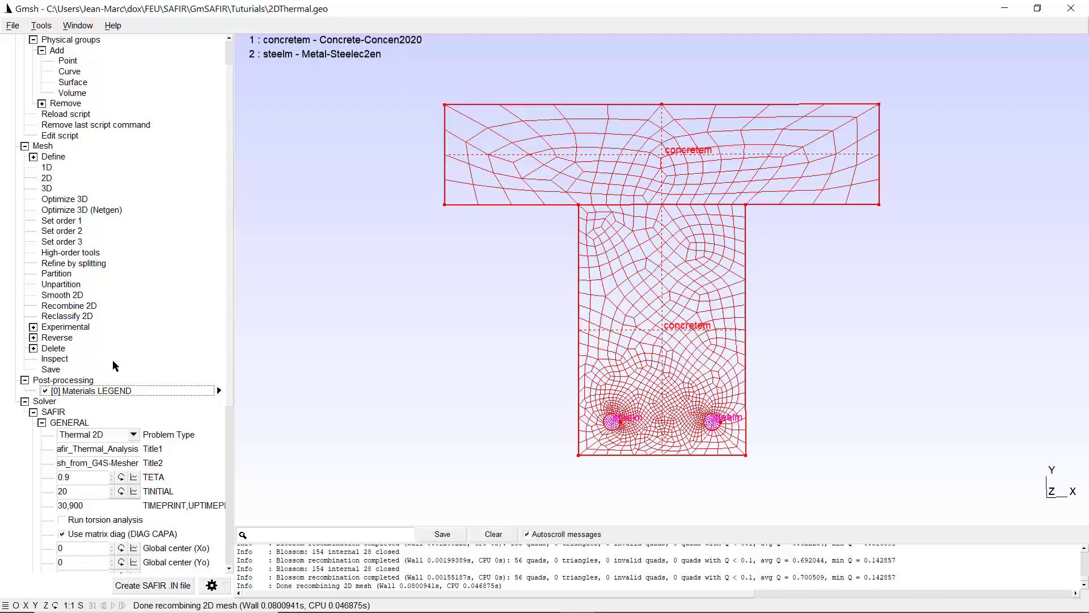
{"action": "scroll", "coordinate": [152, 380], "scroll_direction": "down", "scroll_amount": 3}
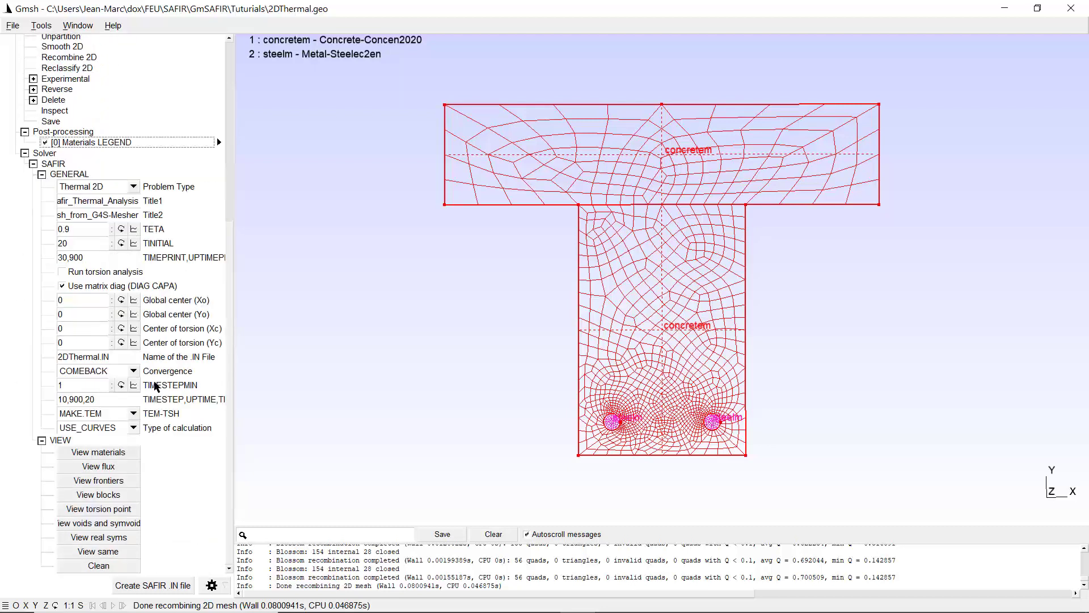
{"action": "left_click", "coordinate": [158, 587]}
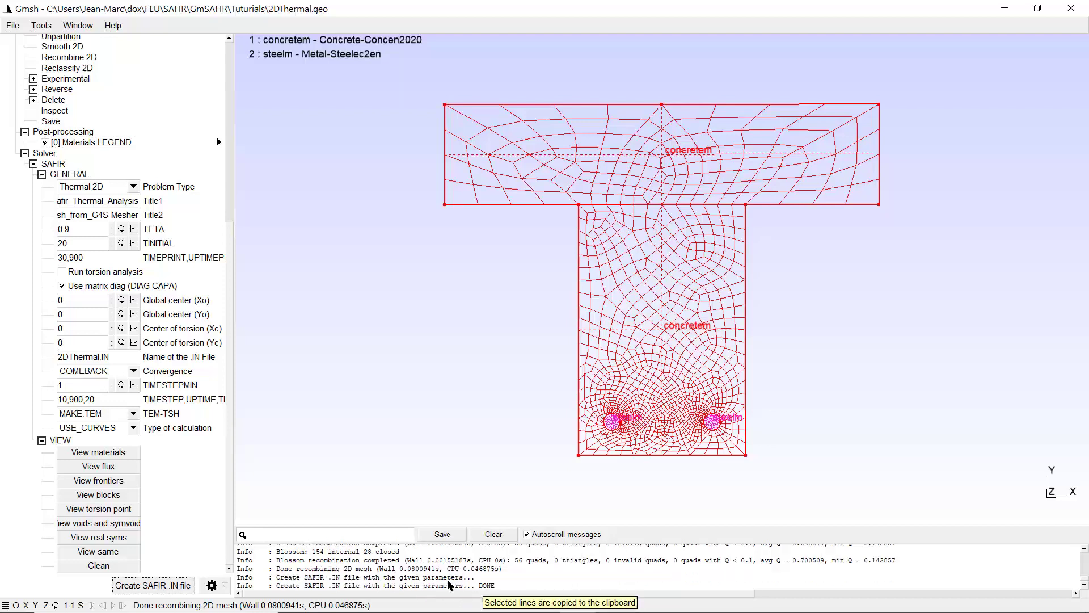
Step: Open 2DThermal.IN from the Tuturials folder in File Explorer
{"action": "mouse_move", "coordinate": [386, 603]}
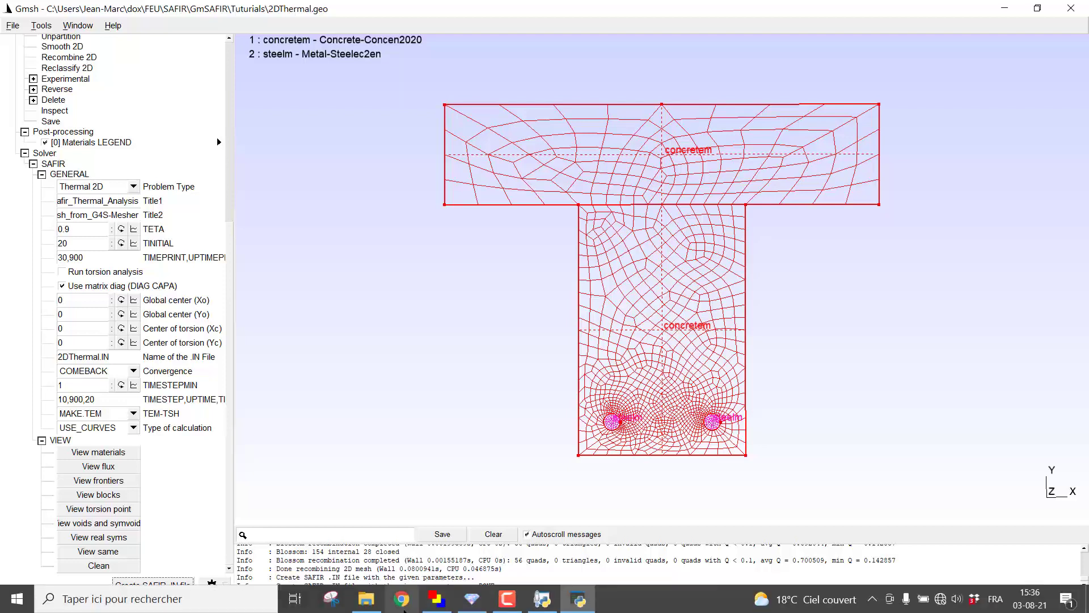
{"action": "left_click", "coordinate": [370, 602]}
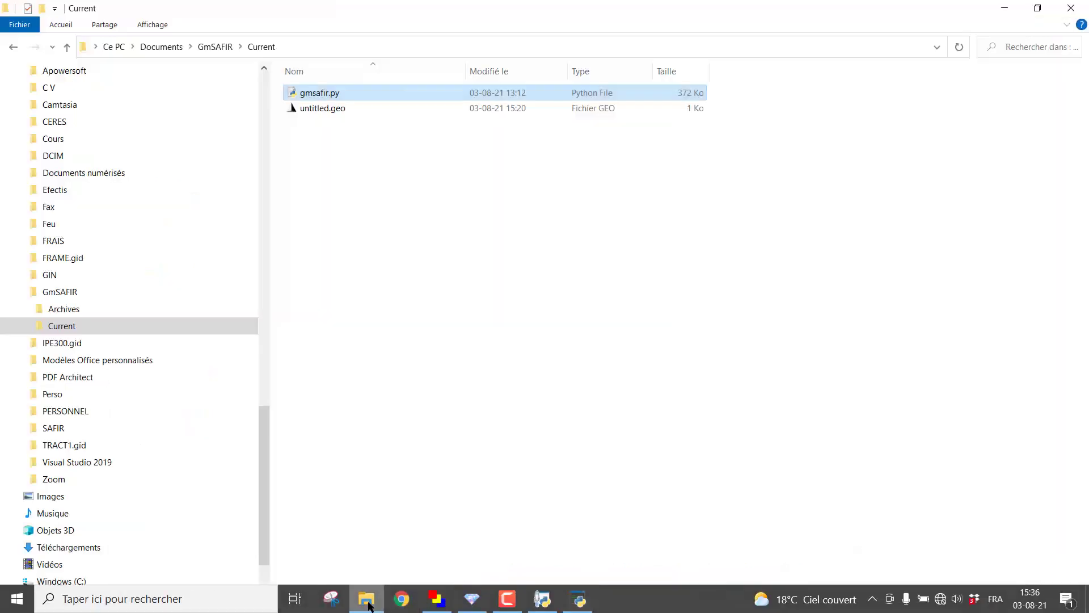
{"action": "scroll", "coordinate": [97, 190], "scroll_direction": "up", "scroll_amount": 11}
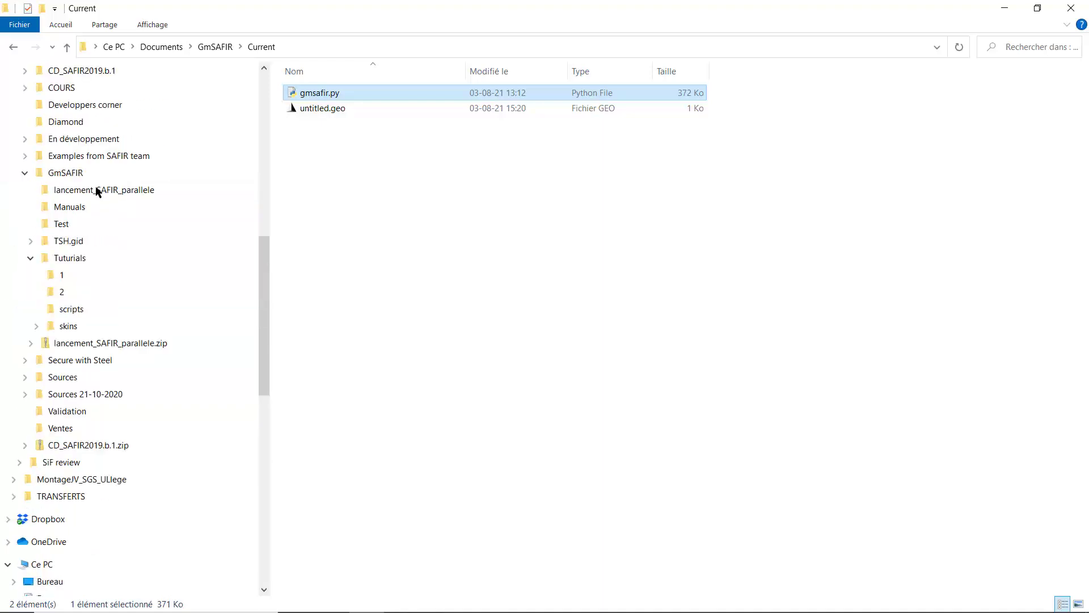
{"action": "left_click", "coordinate": [58, 262]}
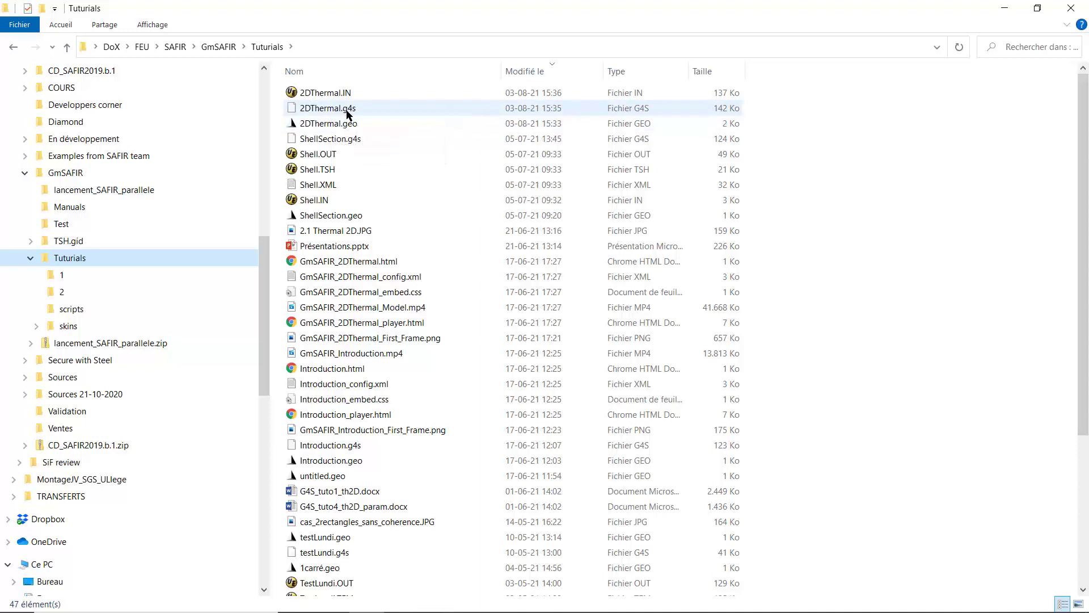
{"action": "double_click", "coordinate": [337, 94]}
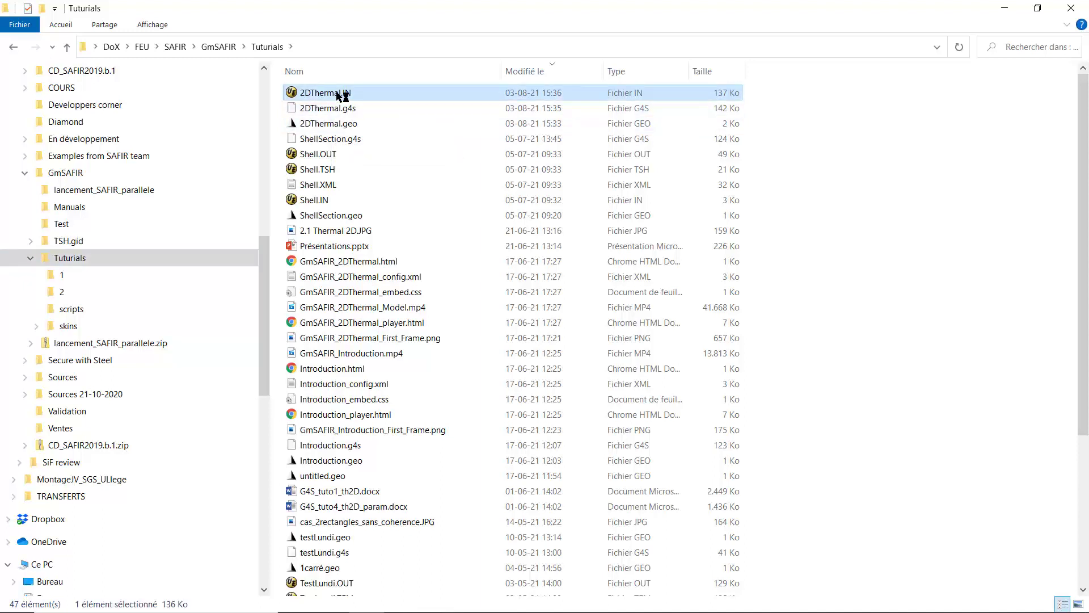
Step: Check the TINITIAL and MAKE.TEM lines and end of 2DThermal.IN, then close UltraEdit
{"action": "left_click", "coordinate": [330, 171]}
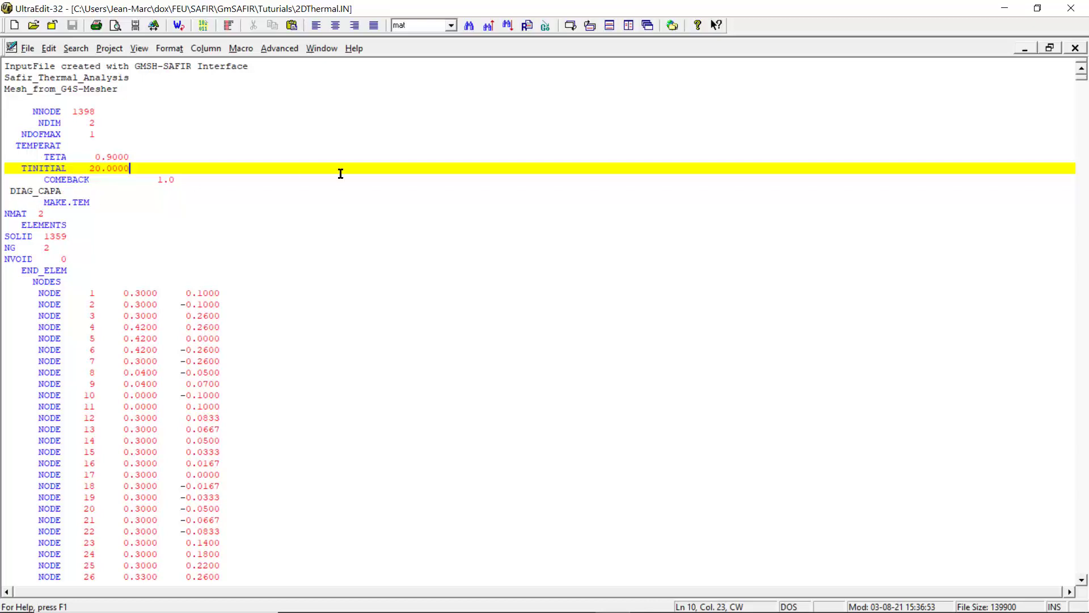
{"action": "left_click", "coordinate": [339, 206]}
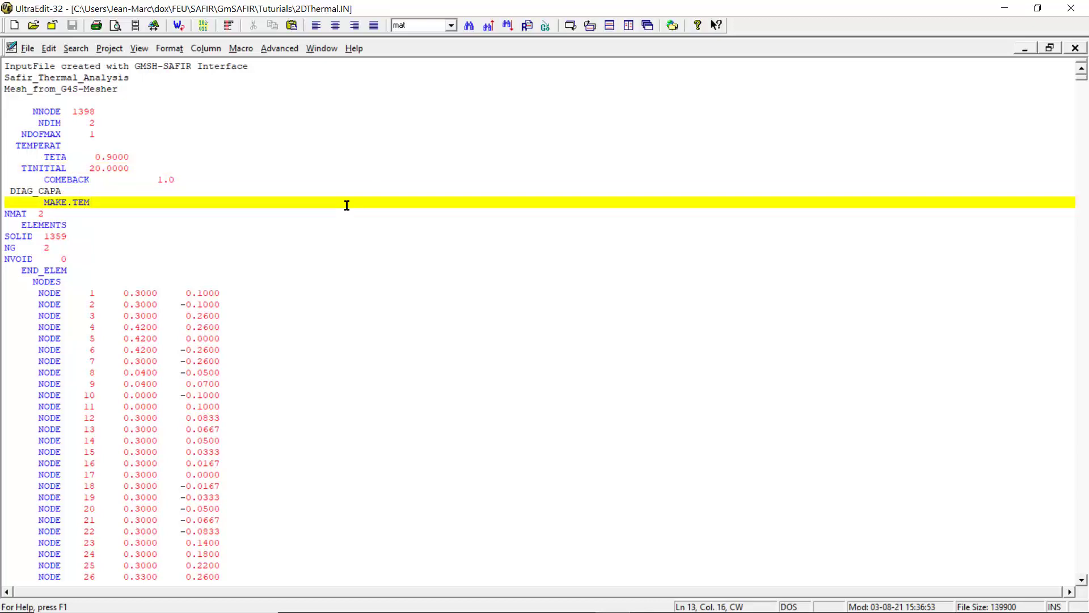
{"action": "key", "text": "ctrl+End"}
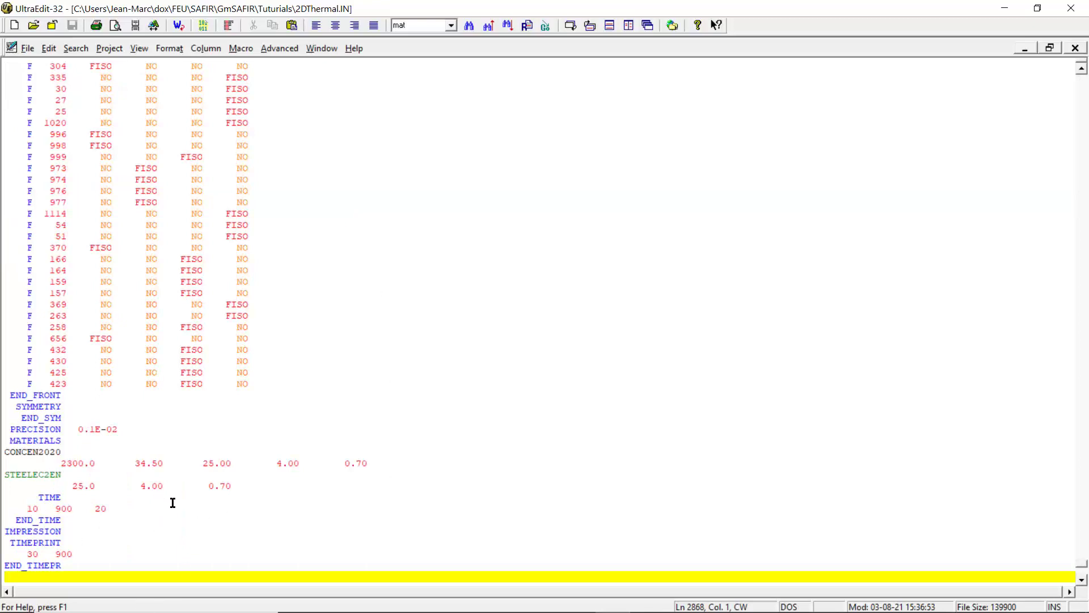
{"action": "left_click", "coordinate": [1074, 9]}
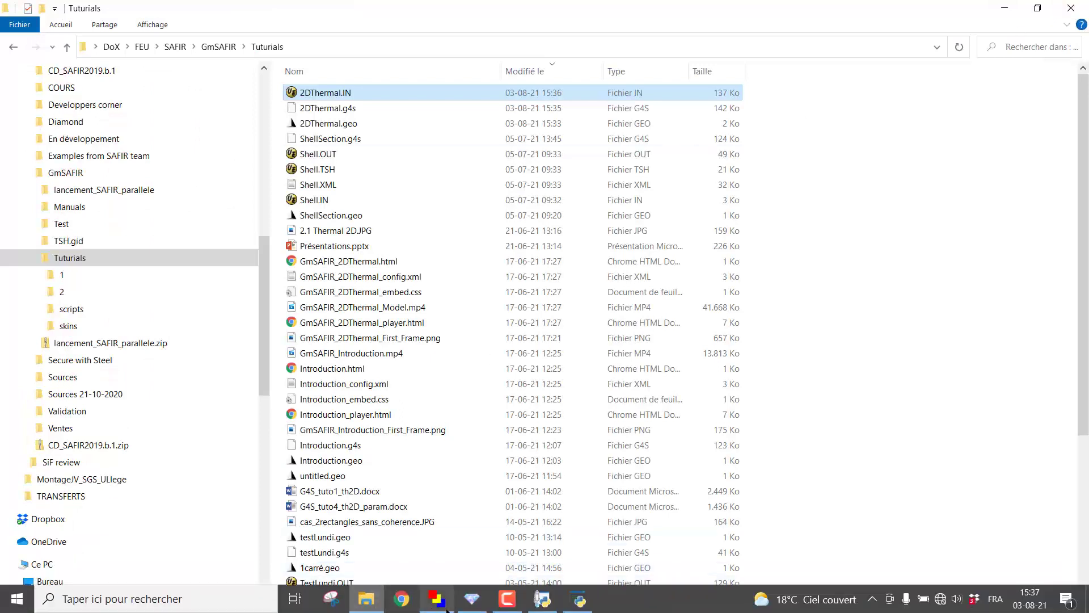
Step: Run the 2Dthermal.IN job in Safir Shell
{"action": "left_click", "coordinate": [437, 600]}
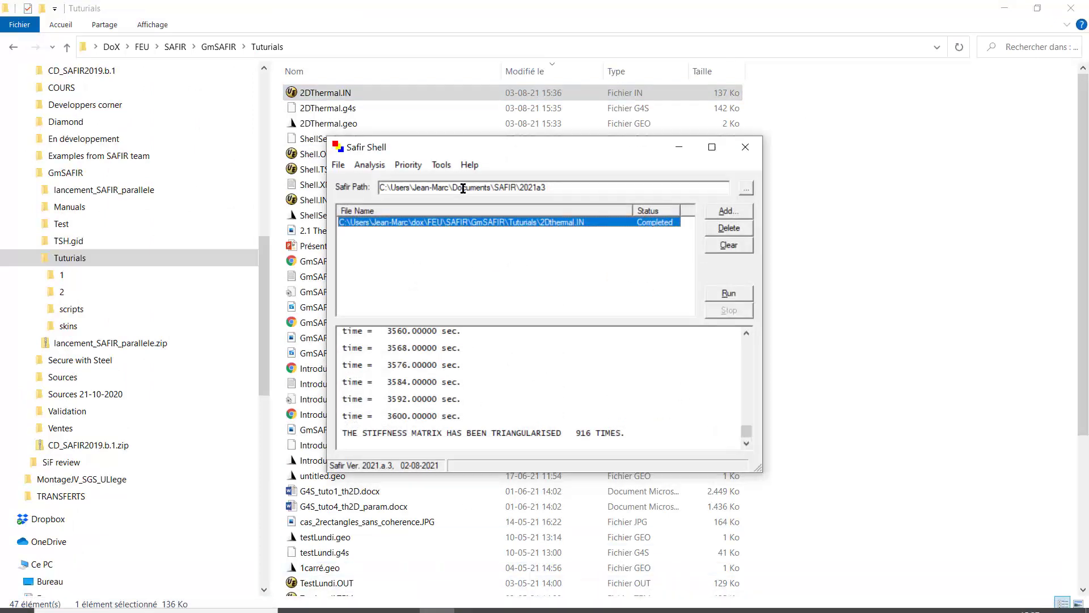
{"action": "left_click", "coordinate": [554, 187]}
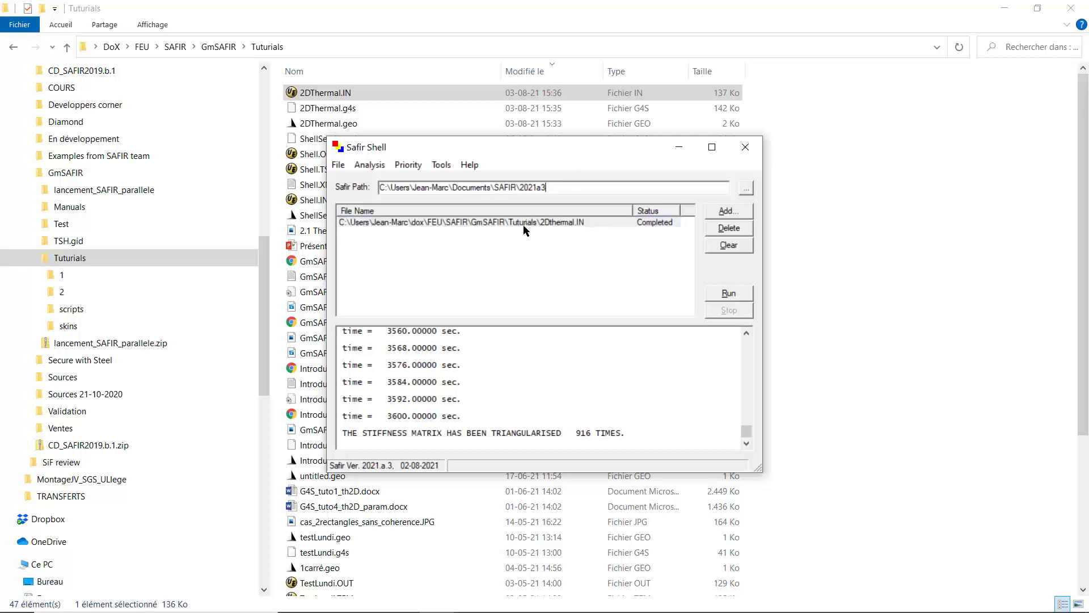
{"action": "left_click", "coordinate": [527, 226]}
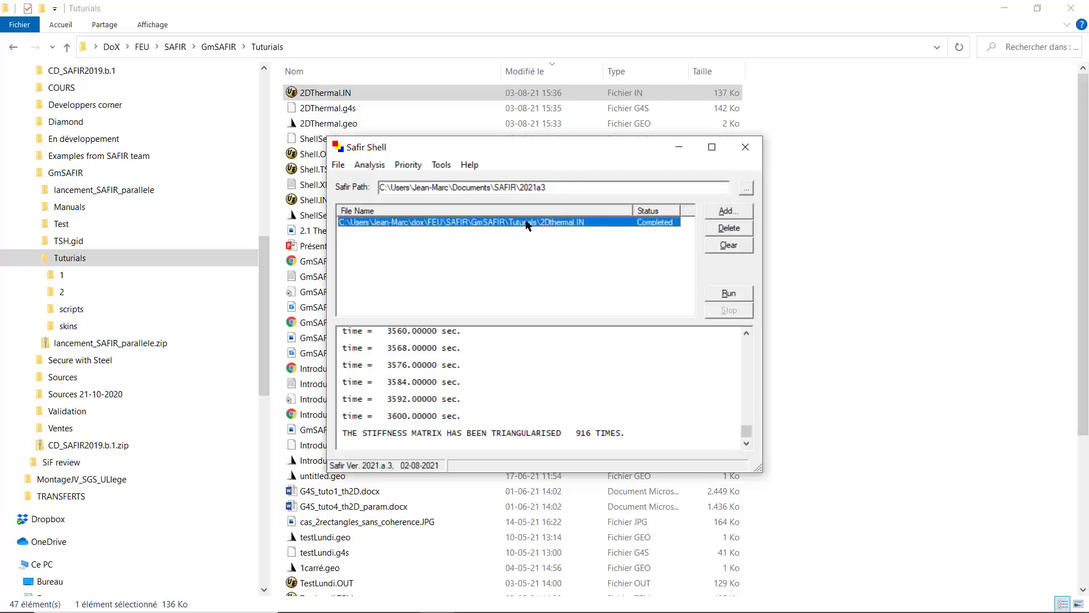
{"action": "left_click", "coordinate": [742, 295]}
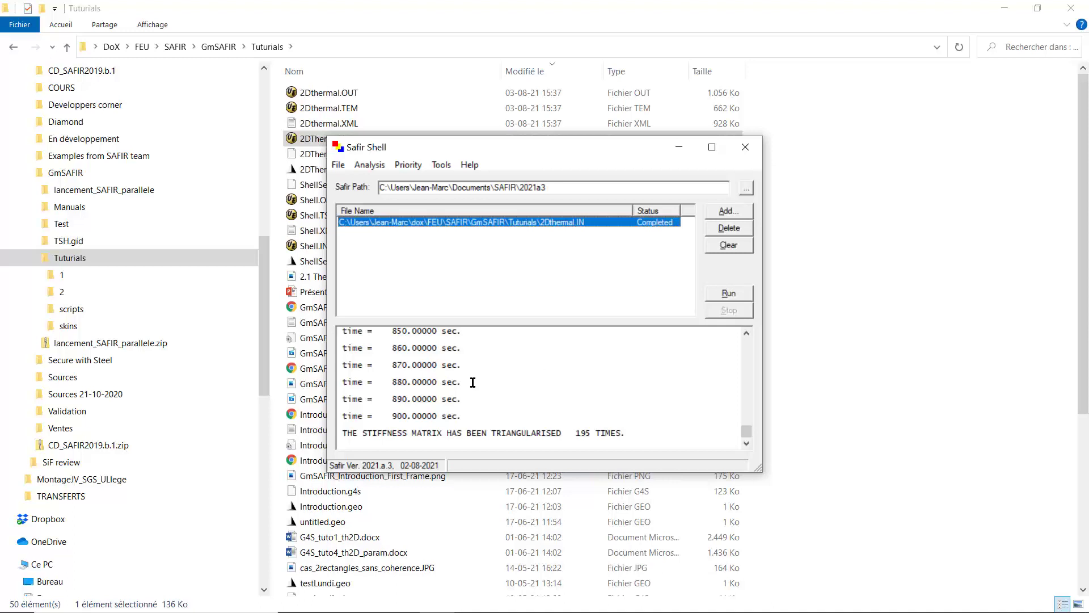
Step: Load the 2Dthermal.XML results file into Diamond
{"action": "left_click", "coordinate": [476, 598]}
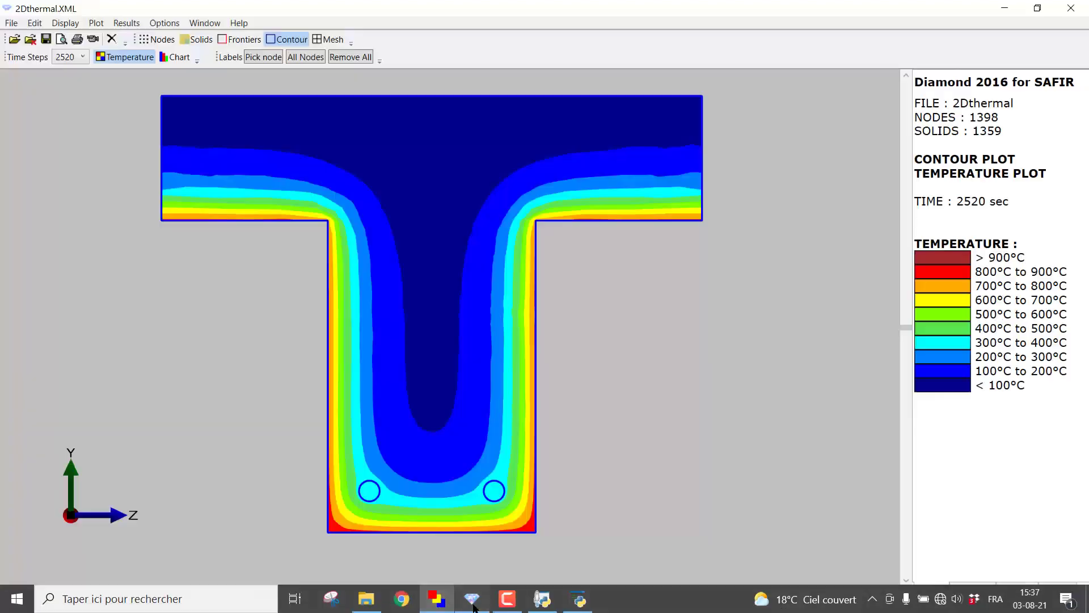
{"action": "left_click", "coordinate": [14, 26]}
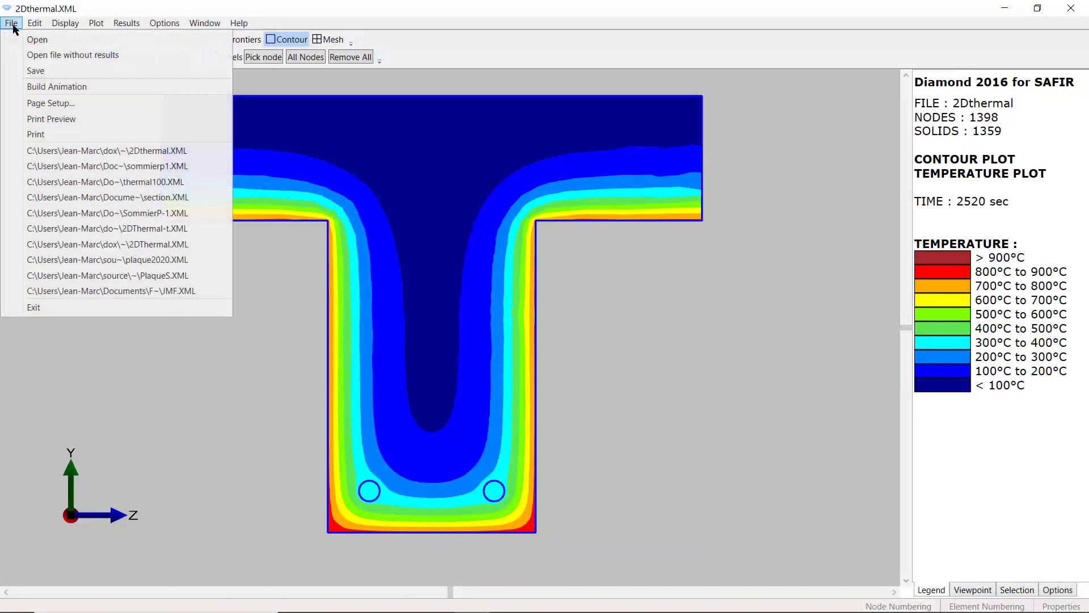
{"action": "left_click", "coordinate": [34, 39]}
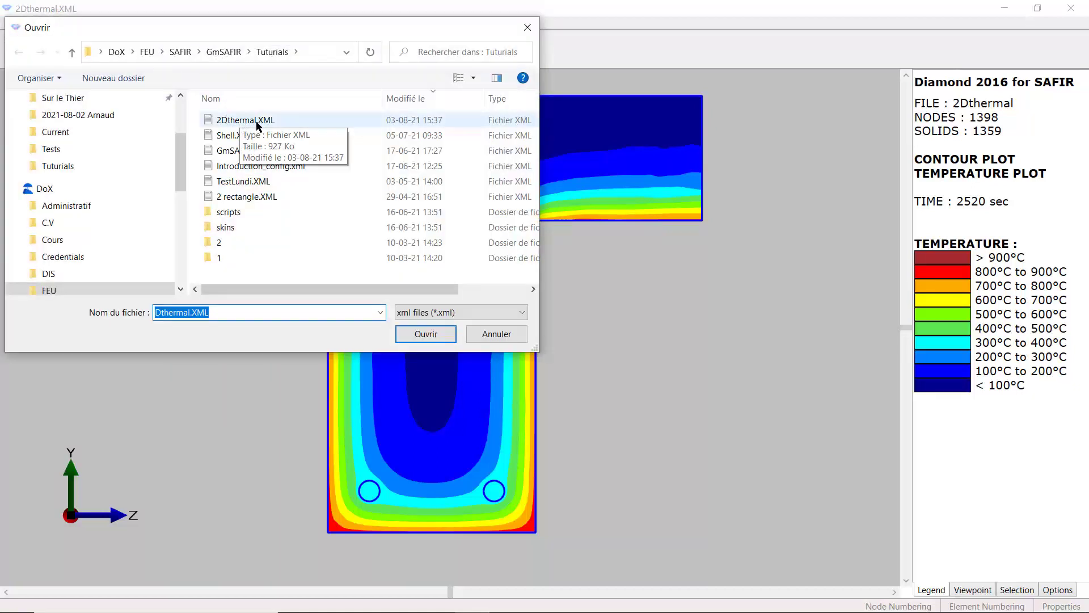
{"action": "left_click", "coordinate": [256, 121]}
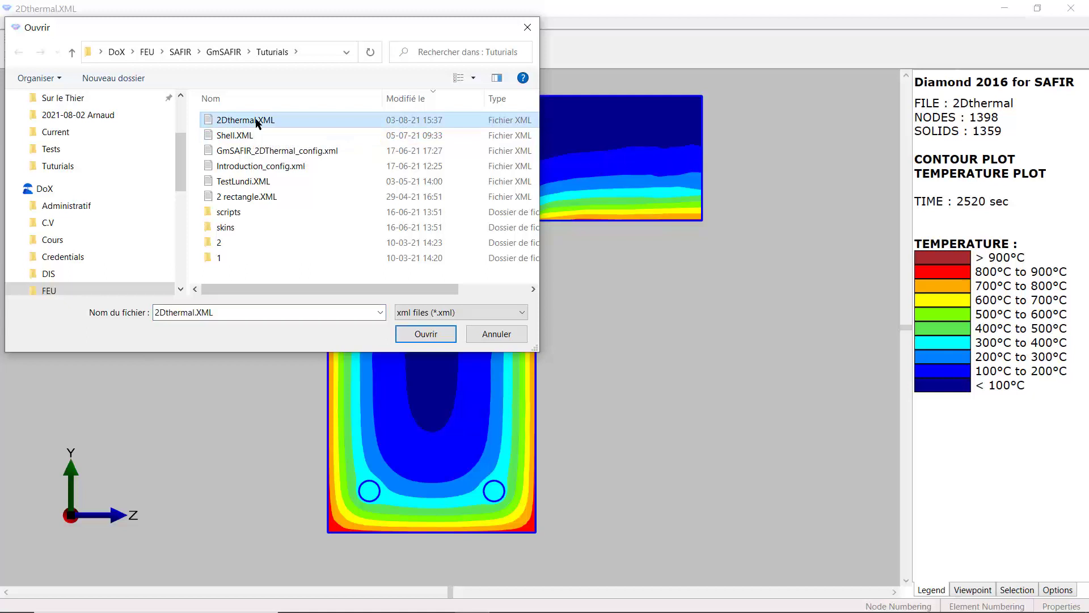
{"action": "left_click", "coordinate": [420, 334]}
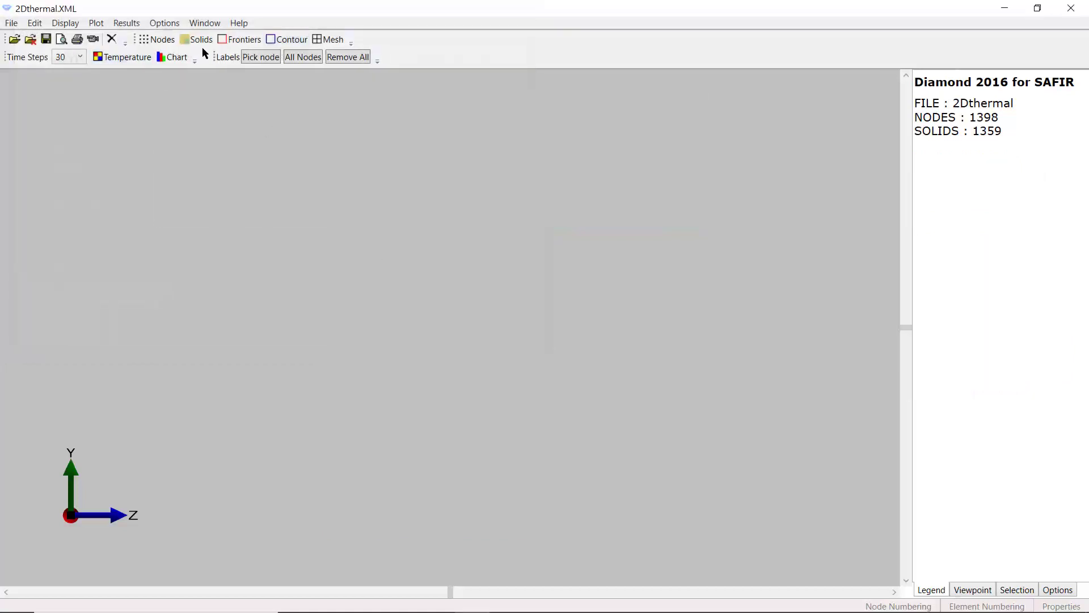
Step: Show nodes, frontiers and temperature colouring without mesh lines at the 900 s time step
{"action": "left_click", "coordinate": [153, 39]}
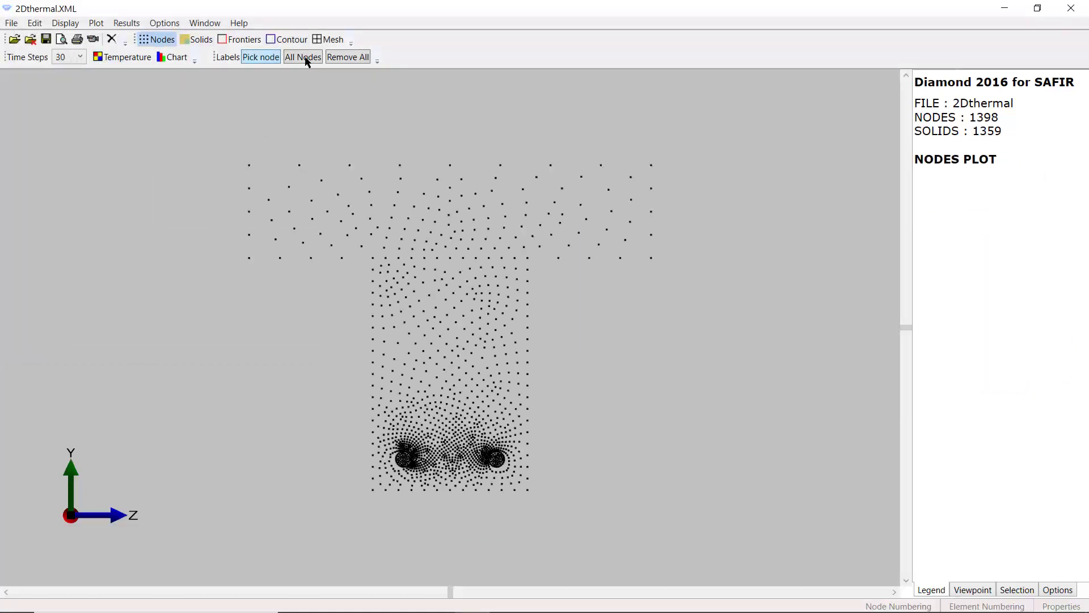
{"action": "left_click", "coordinate": [330, 39]}
{"action": "left_click", "coordinate": [245, 44]}
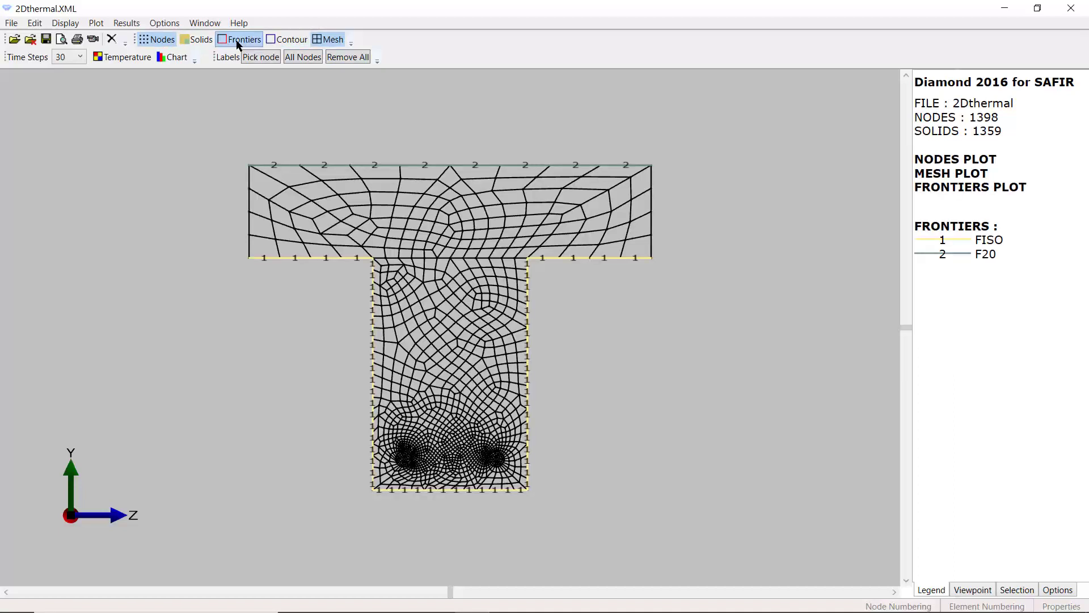
{"action": "left_click", "coordinate": [138, 59]}
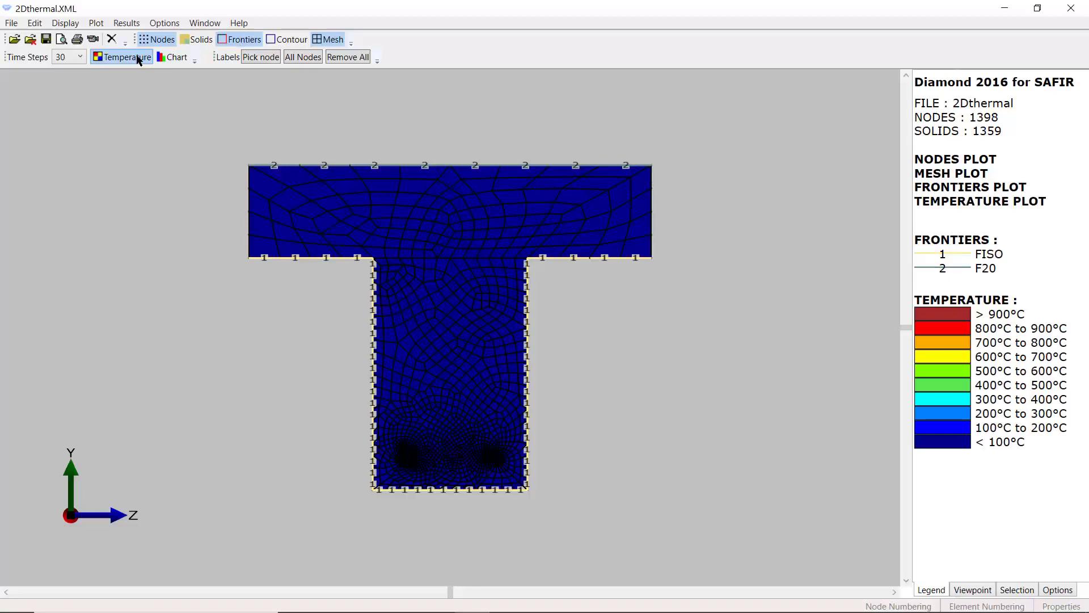
{"action": "left_click", "coordinate": [332, 39]}
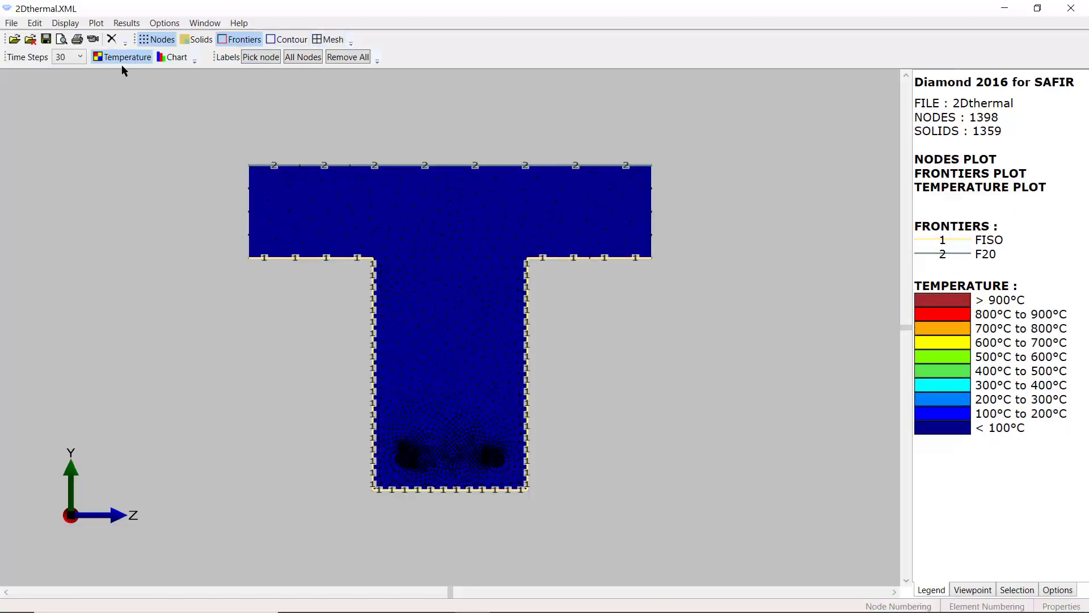
{"action": "left_click", "coordinate": [81, 58]}
{"action": "left_click_drag", "start_coordinate": [80, 114], "coordinate": [85, 252]}
{"action": "left_click", "coordinate": [64, 242]}
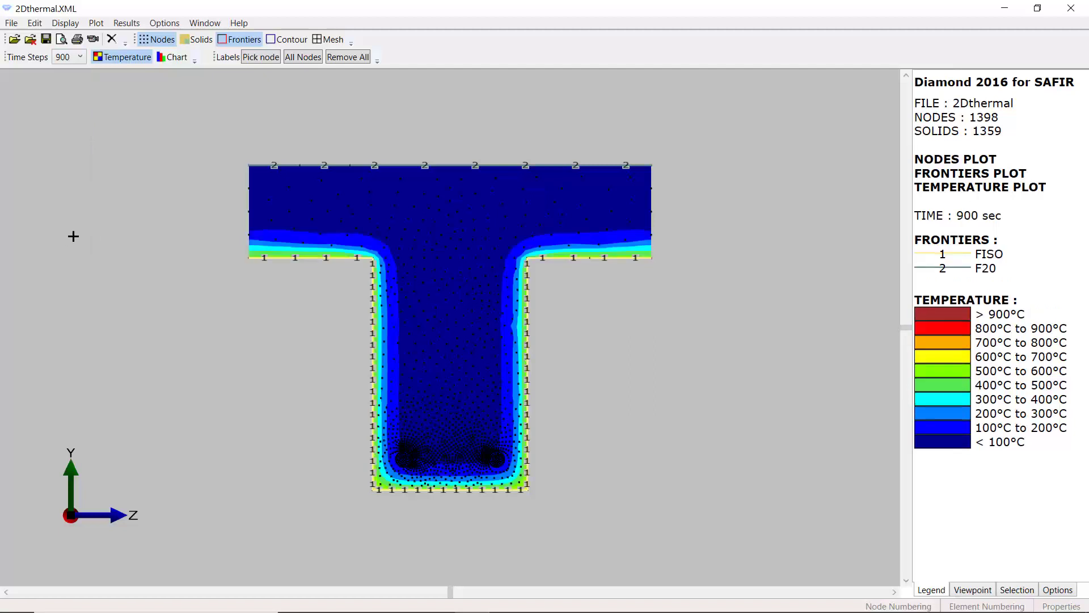